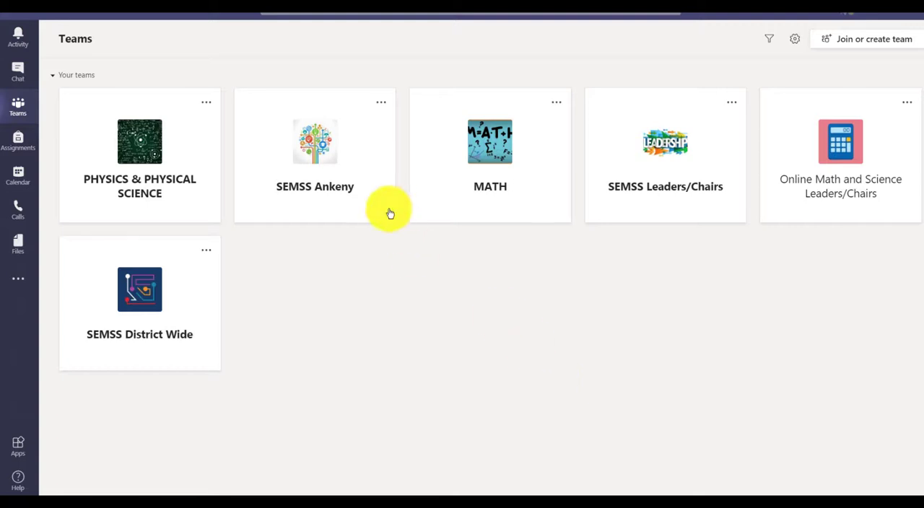
Step: Download Test_ExportFile_Sample Paper and Pencil Test for Blackboard.zip from the General channel files of the MATH team
left_click(491, 156)
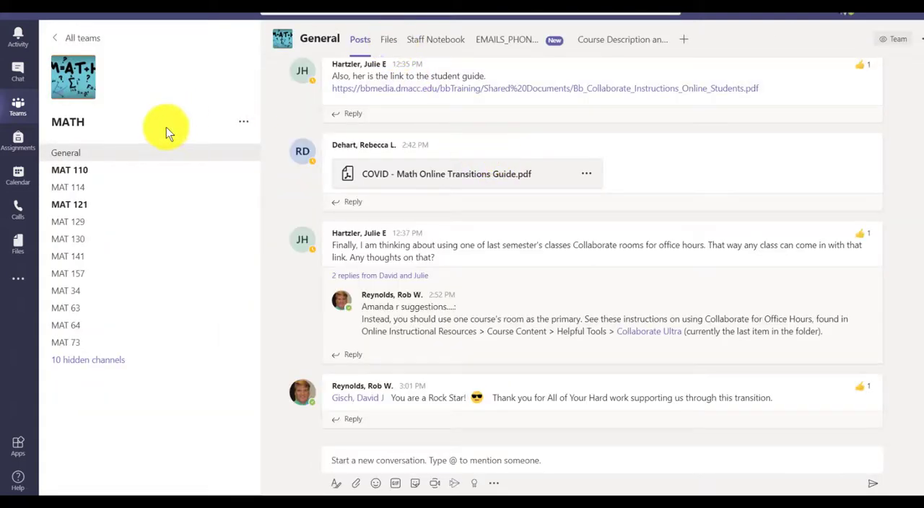
left_click(388, 41)
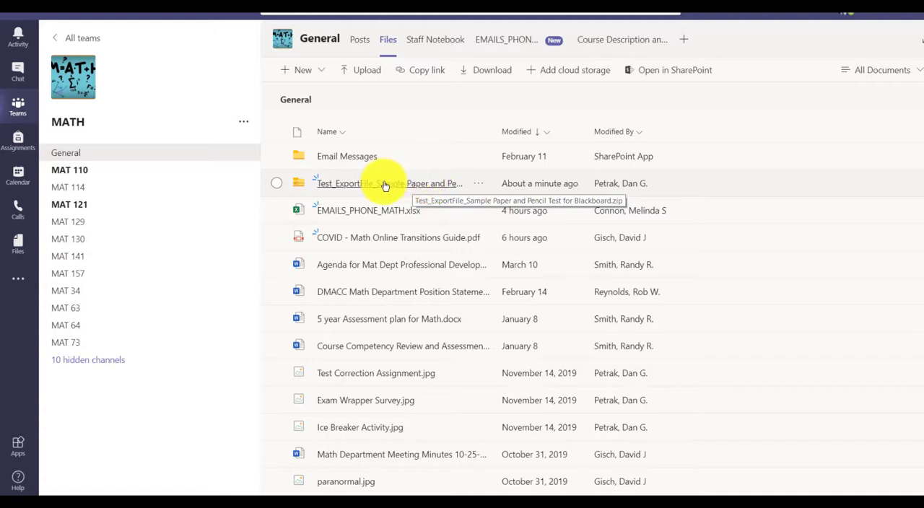
left_click(277, 184)
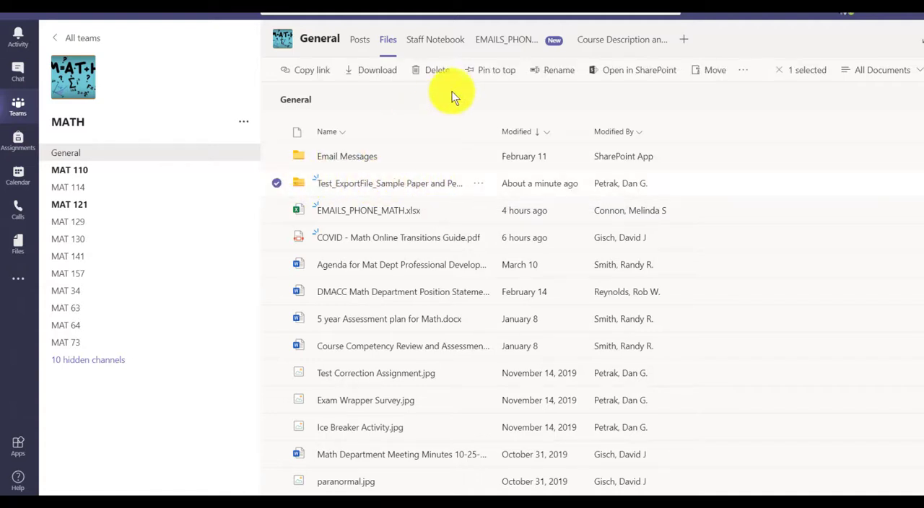
left_click(377, 75)
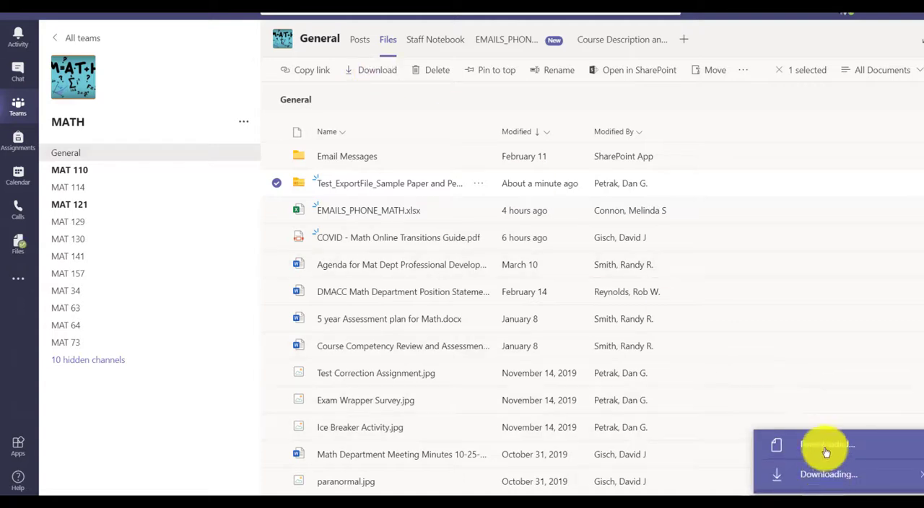
Step: Switch to File Explorer and reload the Downloads folder to check for the downloaded test export file
mouse_move(318, 502)
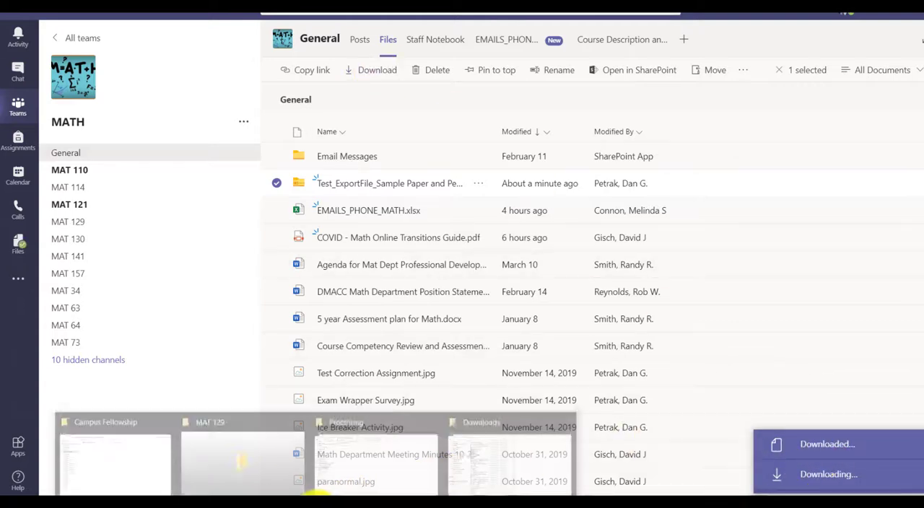
left_click(509, 446)
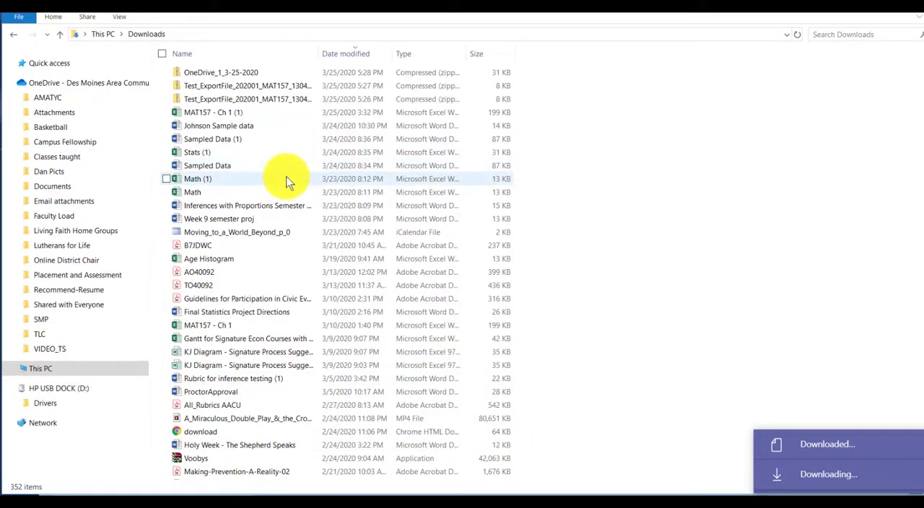
left_click(107, 35)
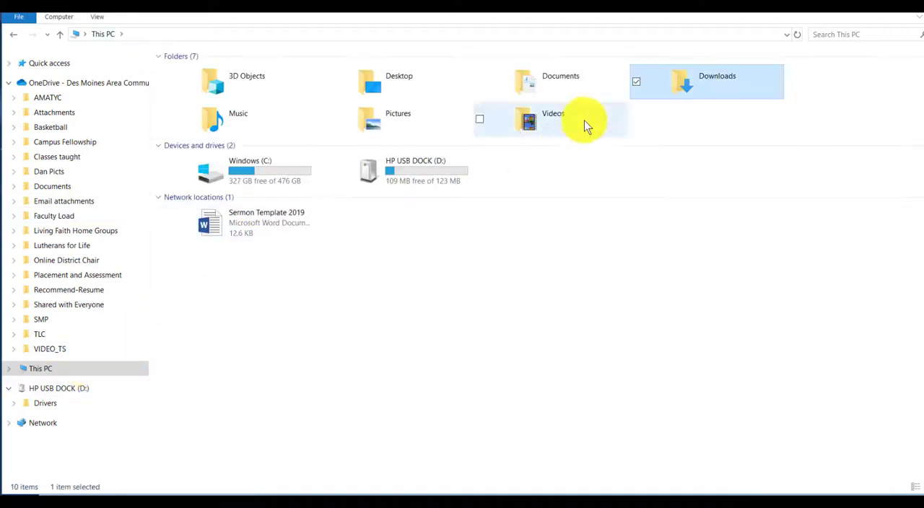
double_click(693, 83)
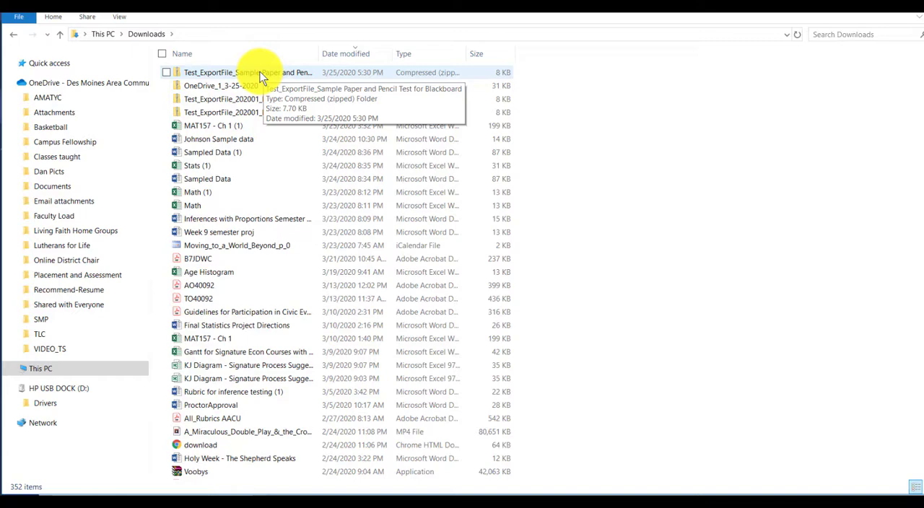
Step: Switch to Blackboard in the browser, open the 202001 MAT157 13042 - Statistics course, and turn Edit Mode on
left_click(376, 504)
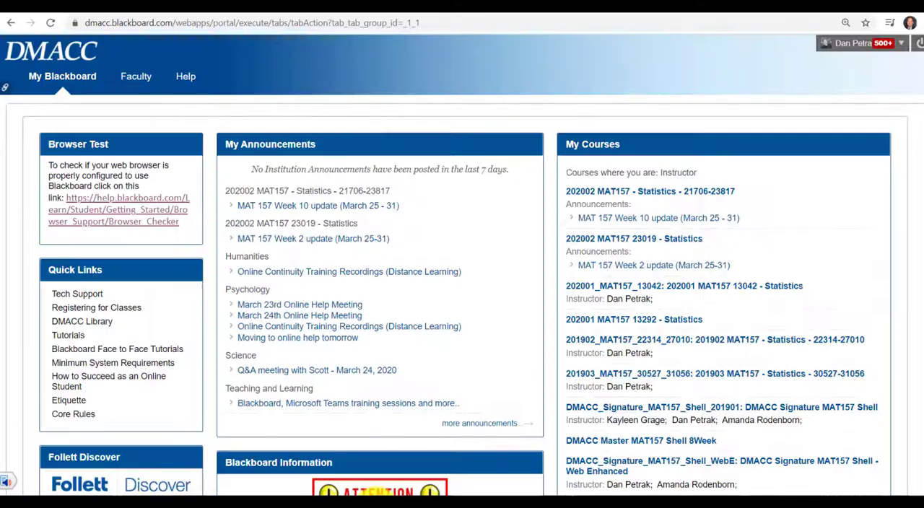
left_click(61, 79)
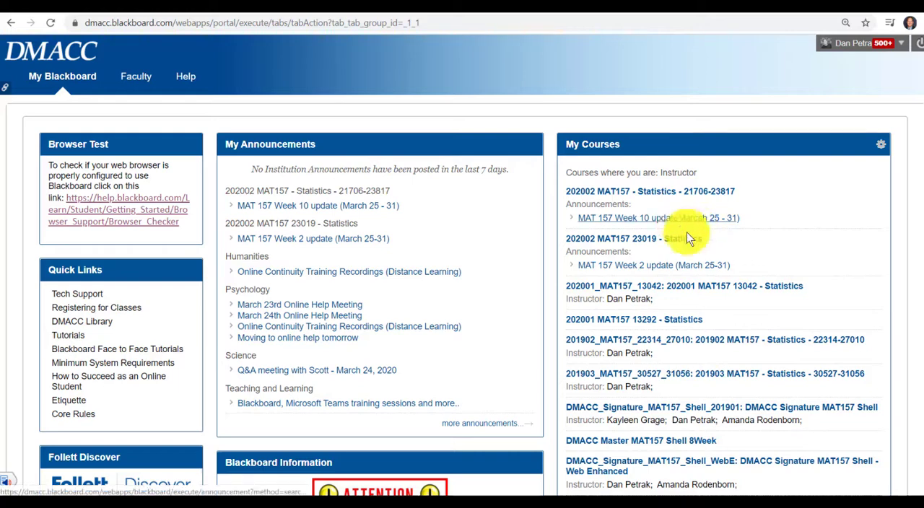
left_click(699, 287)
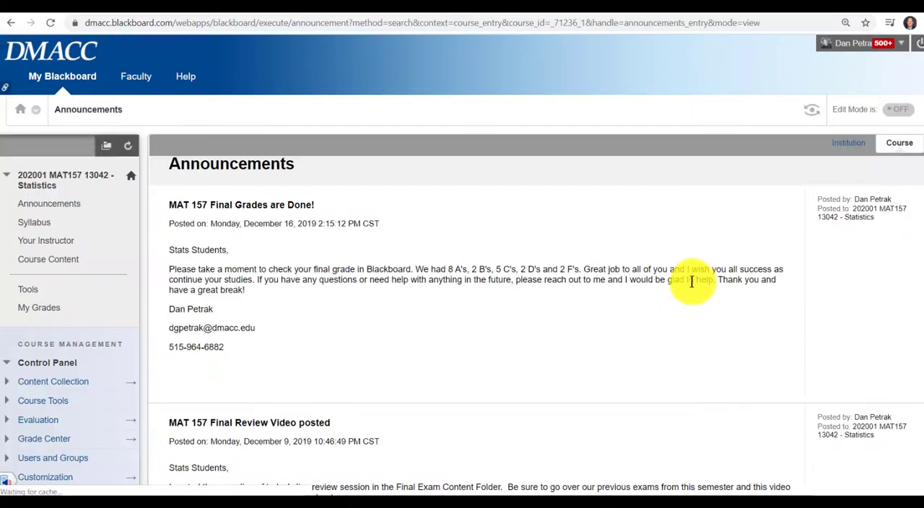
left_click(7, 400)
left_click(898, 110)
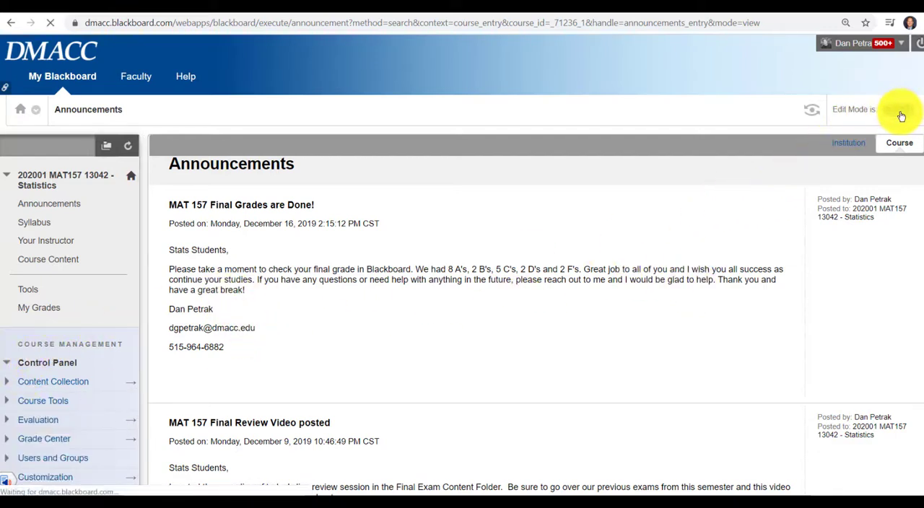
Step: Open the course's list of tests within Tests, Surveys, and Pools
scroll(82, 236, "down", 5)
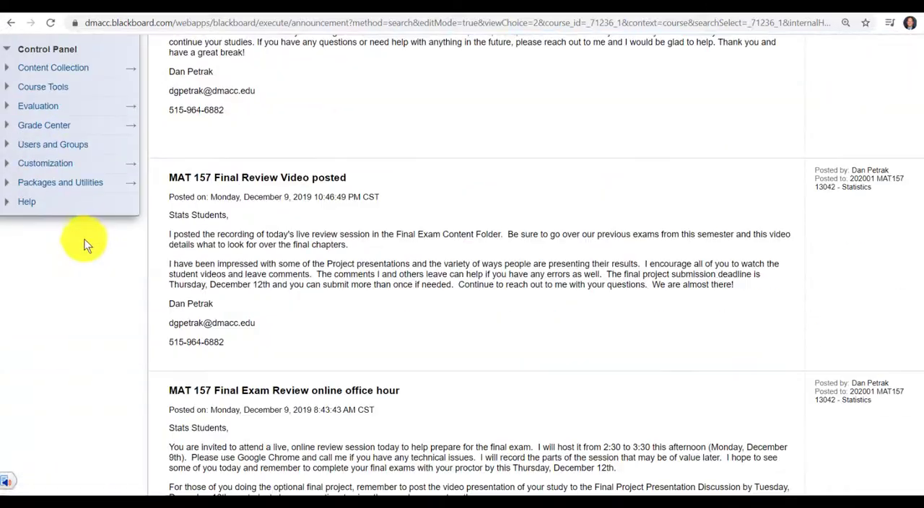
scroll(87, 249, "up", 2)
scroll(82, 272, "up", 2)
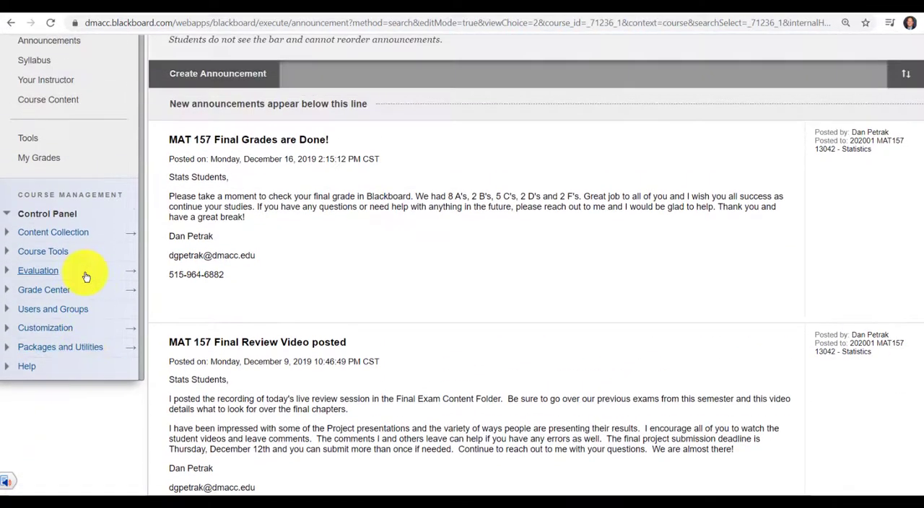
left_click(6, 257)
scroll(50, 296, "down", 5)
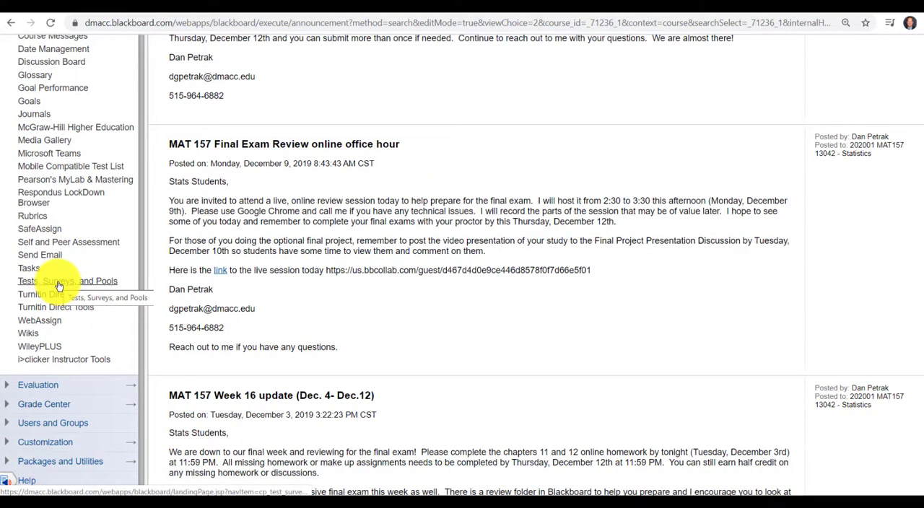
left_click(59, 284)
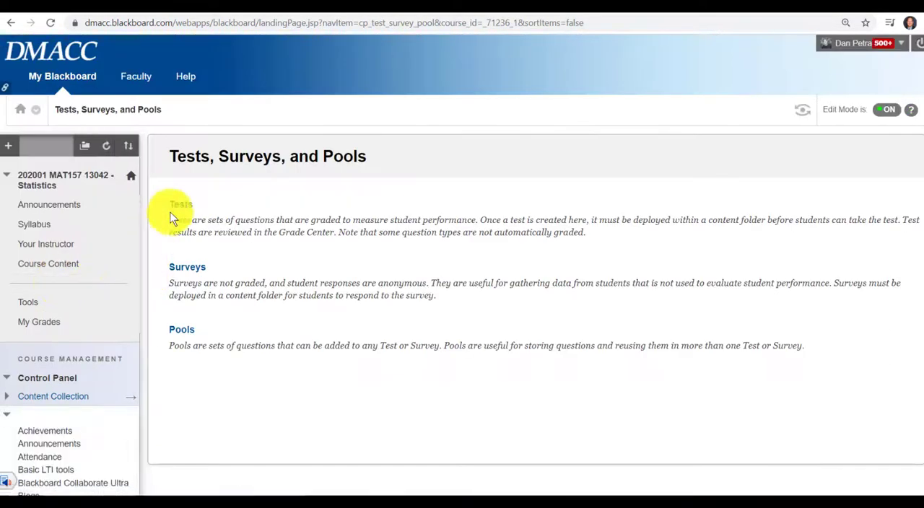
left_click(184, 207)
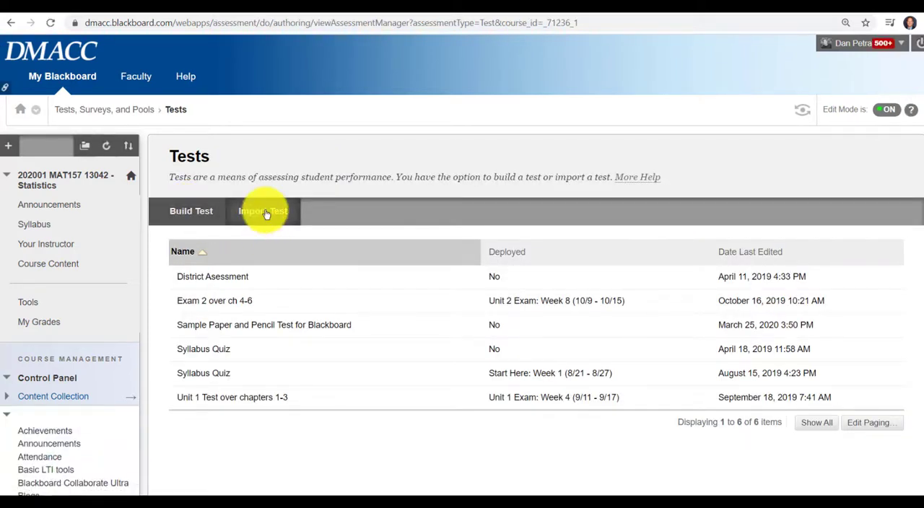
Step: Start a test import and browse the computer to the Downloads folder for the package
left_click(264, 211)
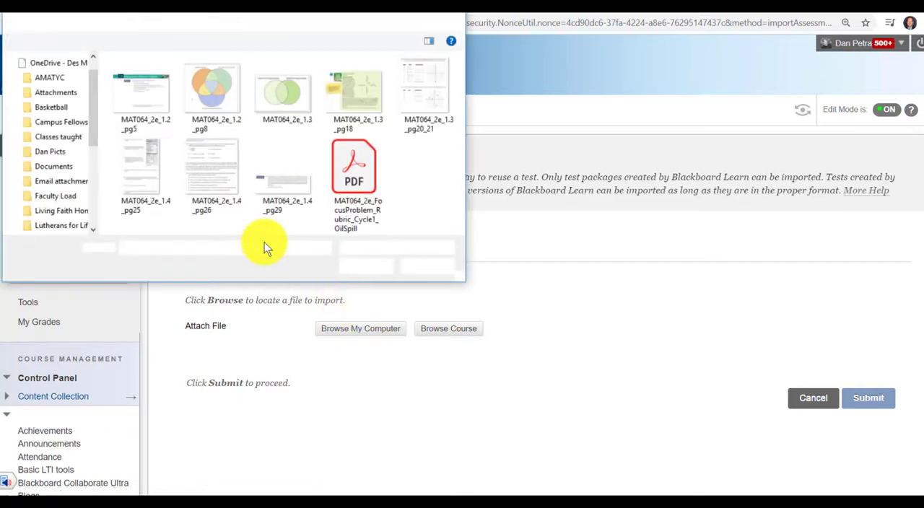
scroll(93, 163, "down", 5)
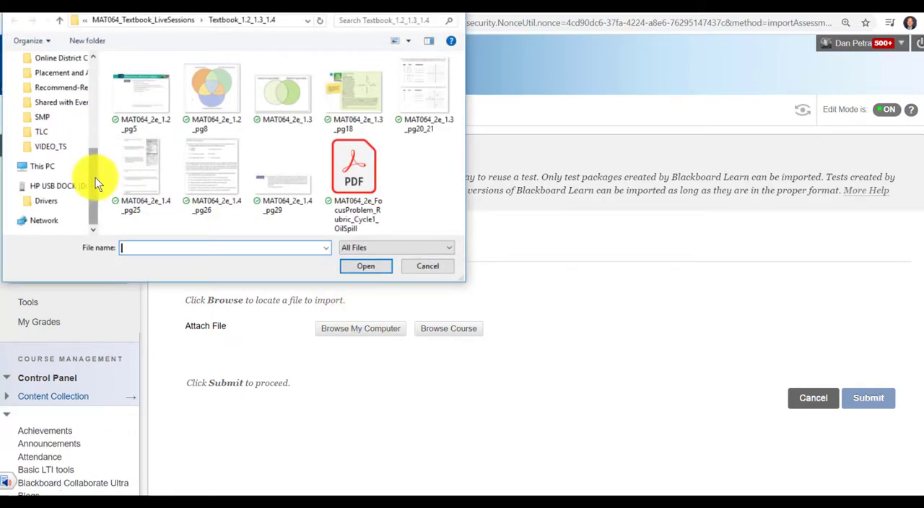
left_click(44, 170)
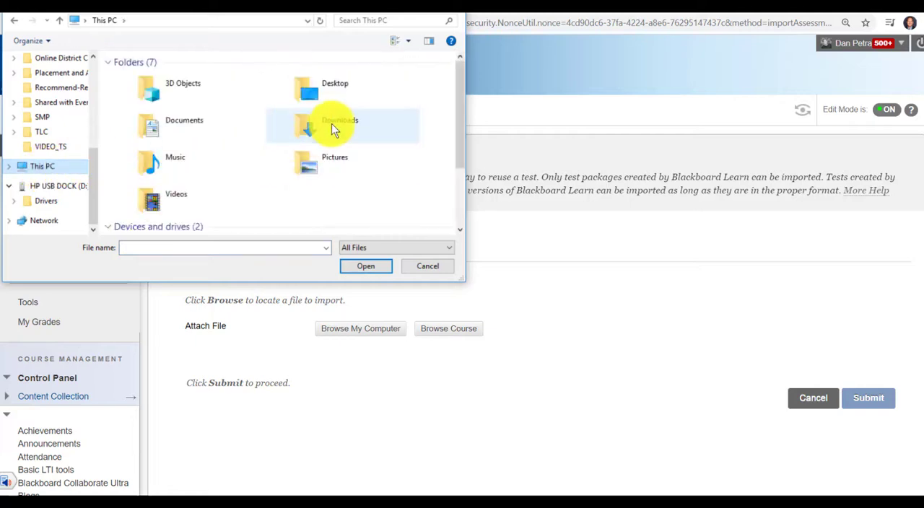
left_click(331, 123)
double_click(332, 124)
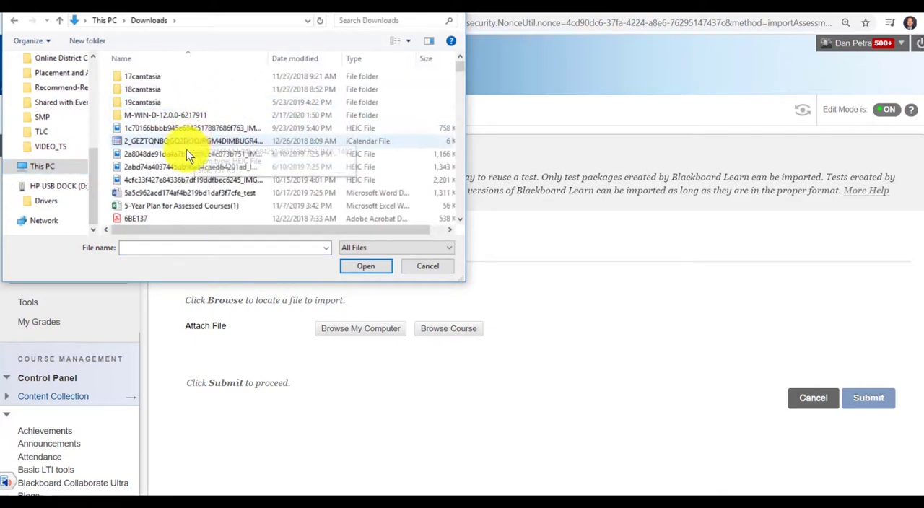
Step: Sort the files by date modified, attach Test_ExportFile_Sample Paper and Pencil Test for Blackboard.zip, and submit the import
scroll(195, 153, "up", 3)
scroll(206, 165, "down", 15)
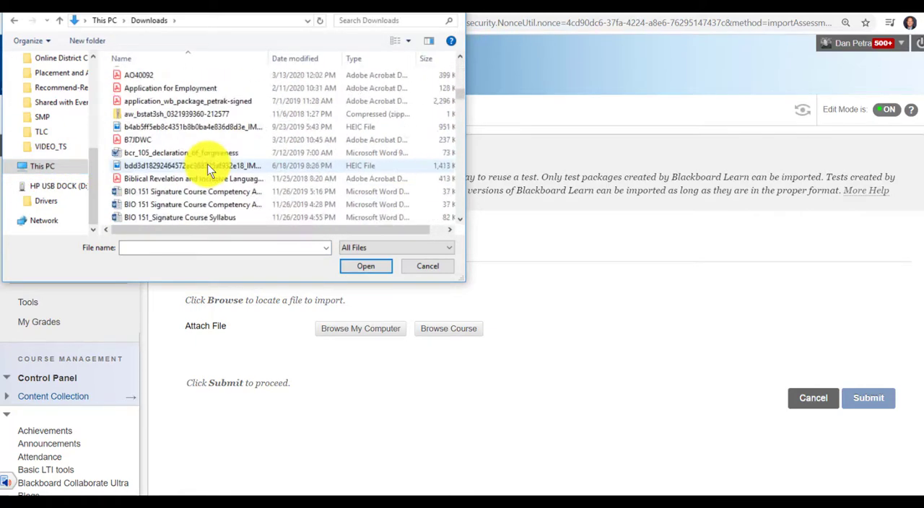
scroll(208, 164, "down", 5)
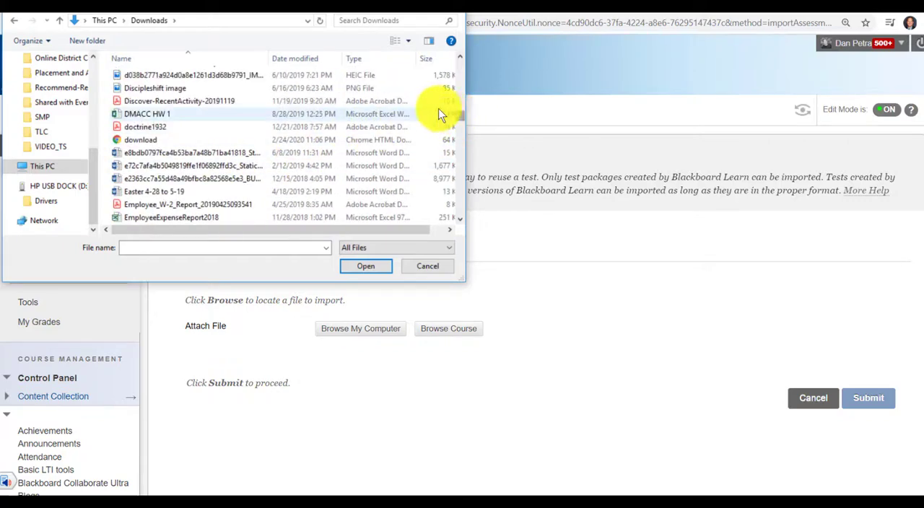
left_click_drag(458, 112, 455, 51)
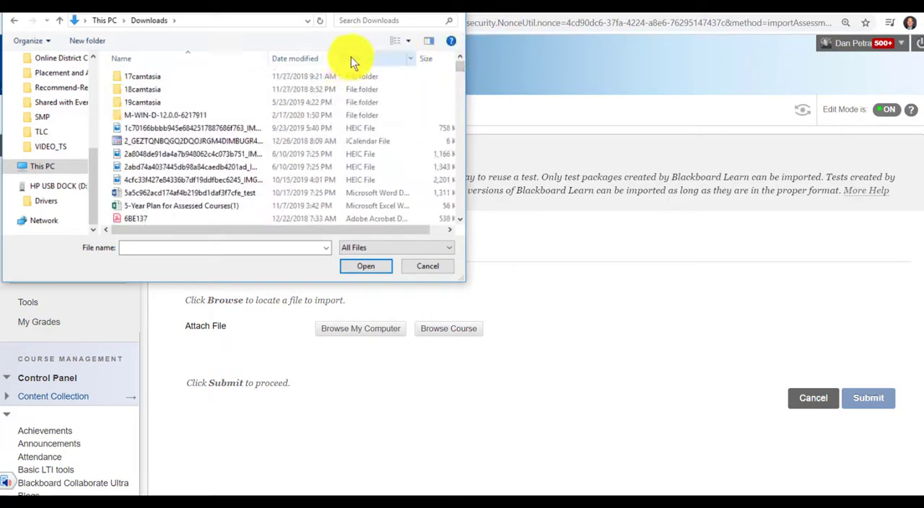
left_click(313, 60)
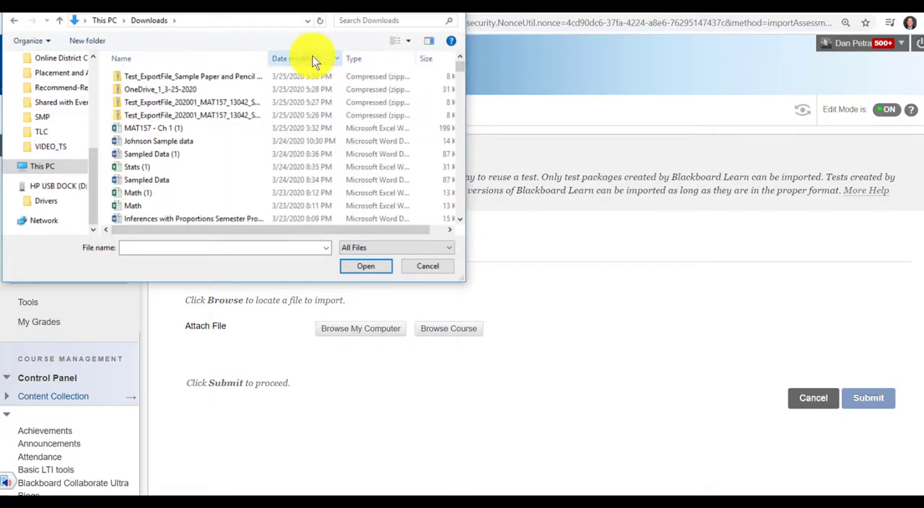
left_click(180, 79)
left_click(359, 266)
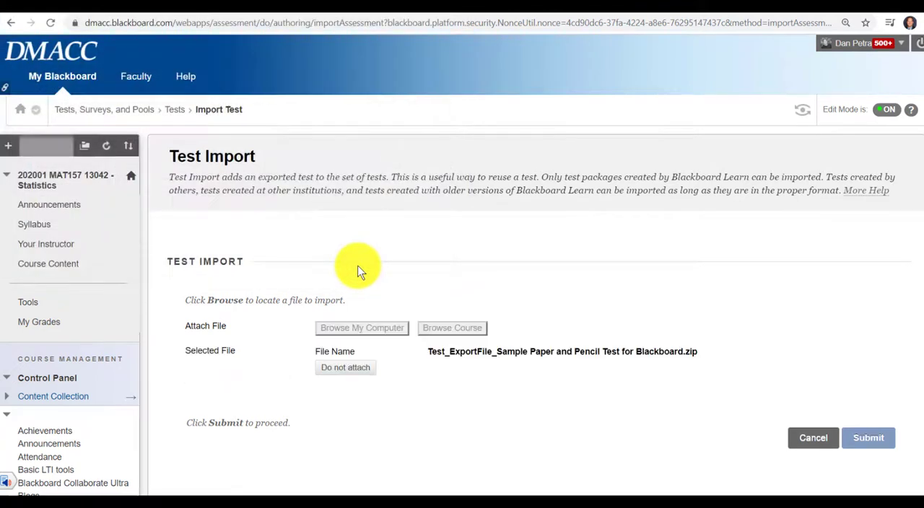
left_click(867, 439)
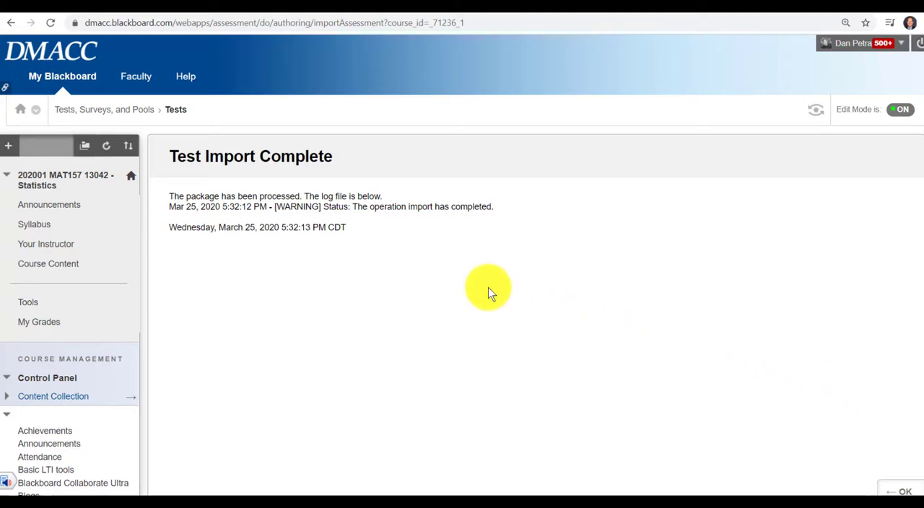
Step: Return to the course's list of tests to check for the imported Sample Paper and Pencil Test for Blackboard
scroll(313, 314, "down", 2)
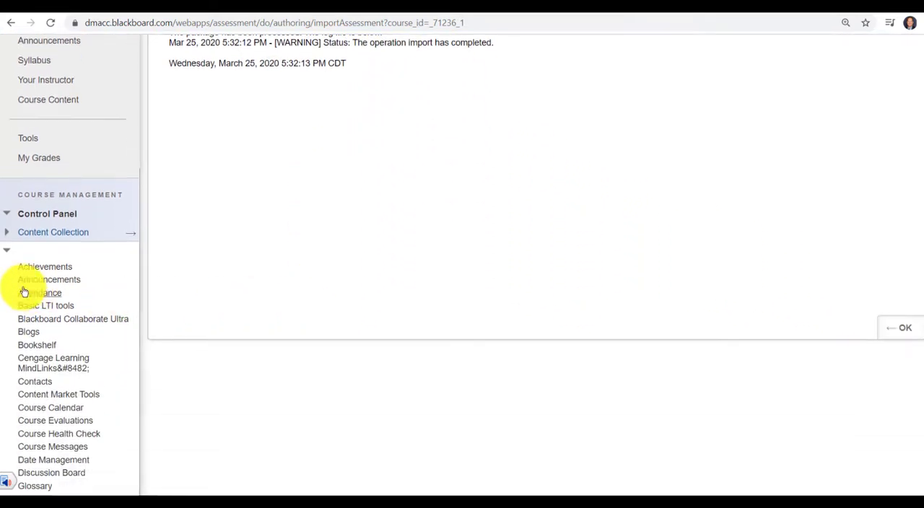
left_click(9, 251)
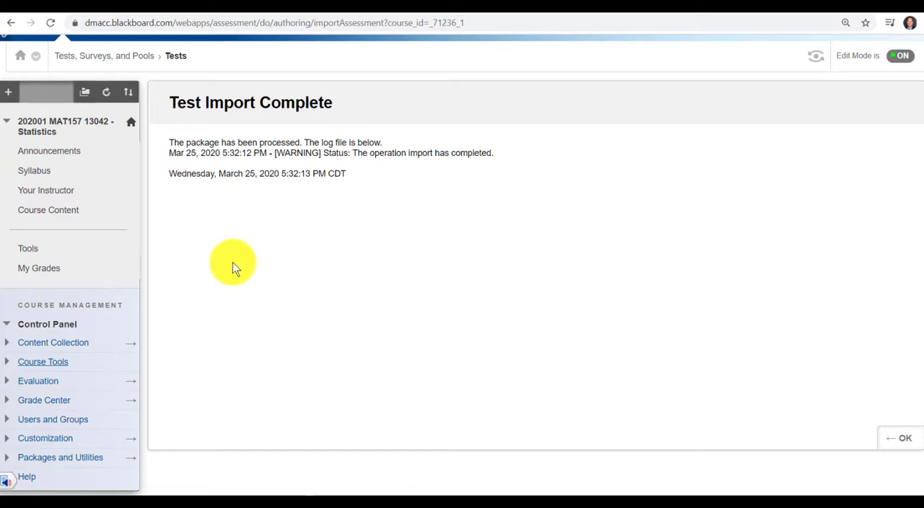
left_click(8, 369)
scroll(79, 365, "down", 5)
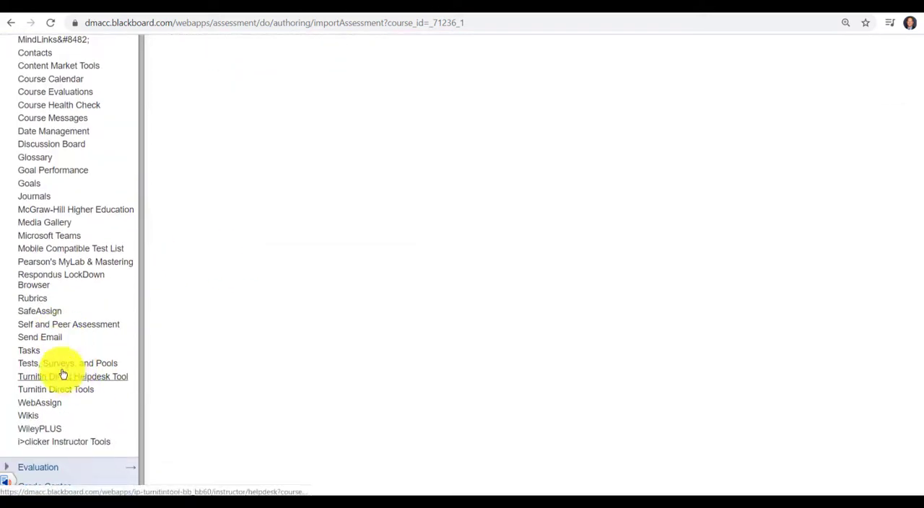
left_click(61, 364)
left_click(182, 208)
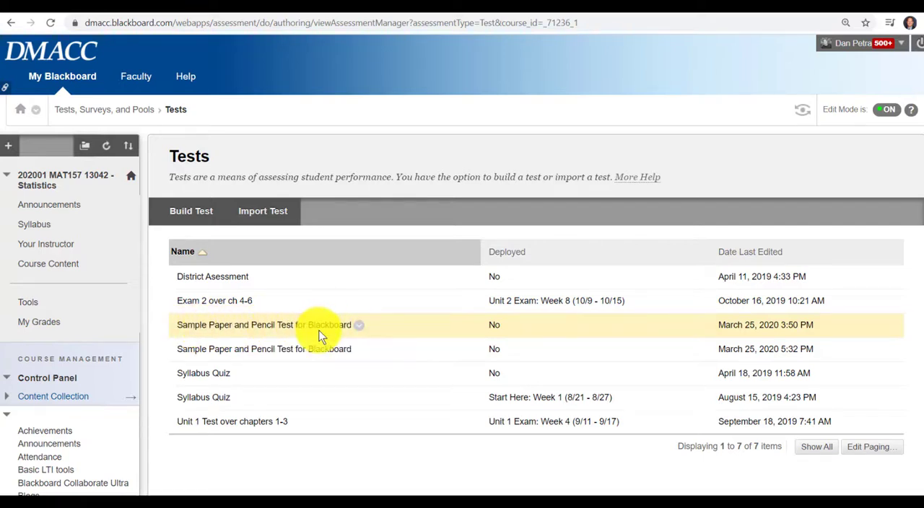
Step: Open the Unit 1 Exam: Week 4 (9/11 - 9/17) folder in the Course Content
left_click(63, 269)
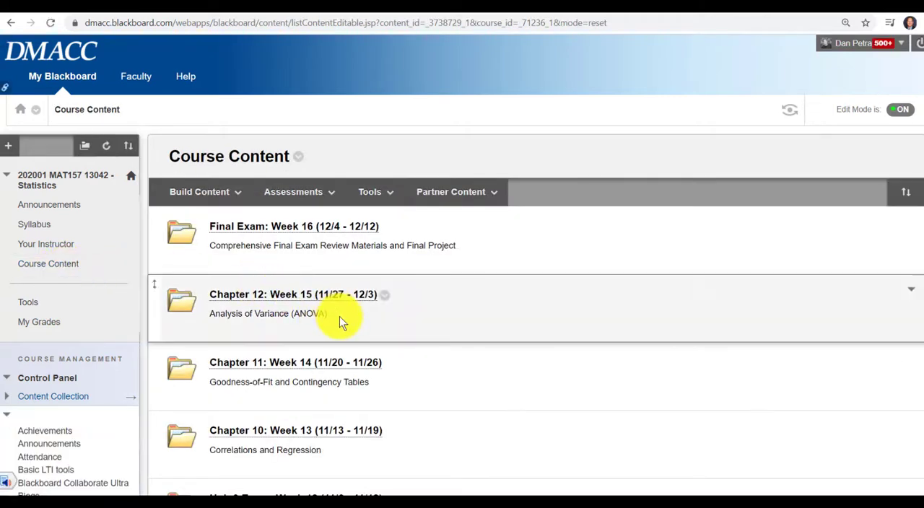
scroll(340, 316, "down", 7)
scroll(343, 321, "down", 2)
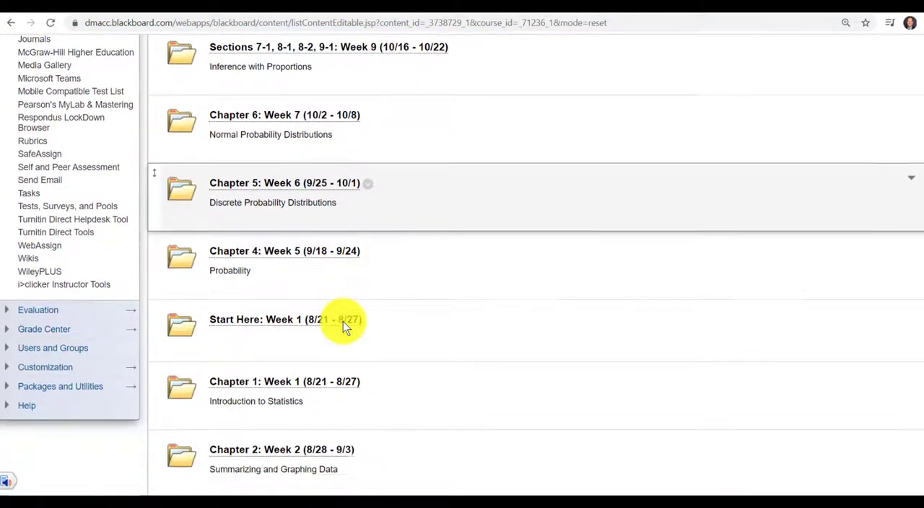
scroll(343, 322, "down", 3)
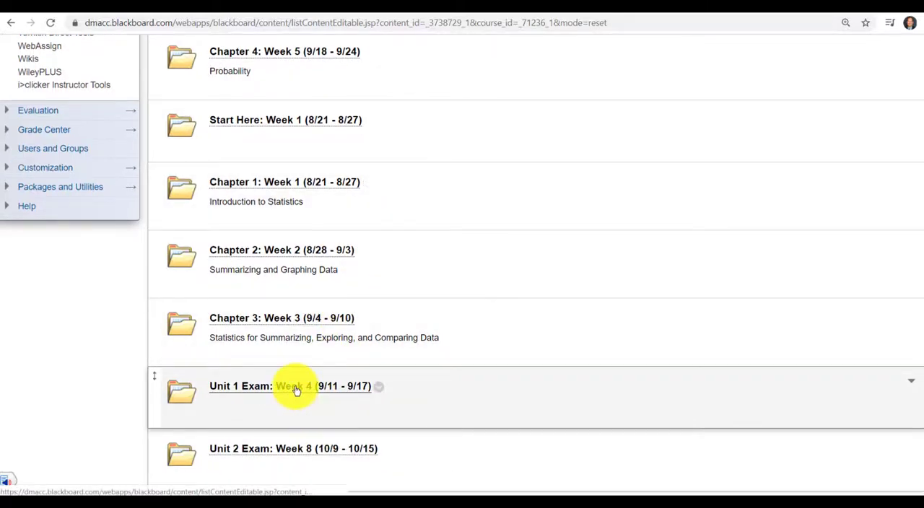
left_click(296, 388)
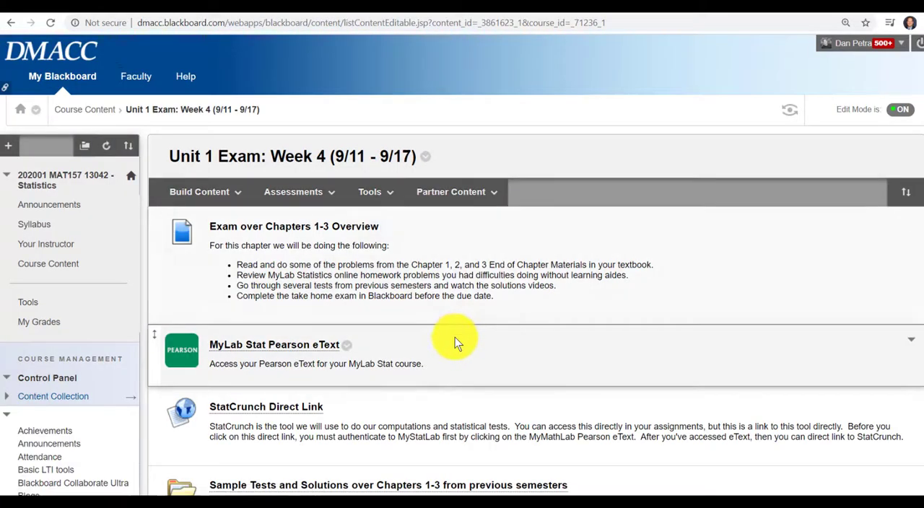
Step: Look through the items in the exam folder, down to the existing Unit 1 Test over chapters 1-3
scroll(455, 338, "down", 1)
scroll(454, 337, "down", 6)
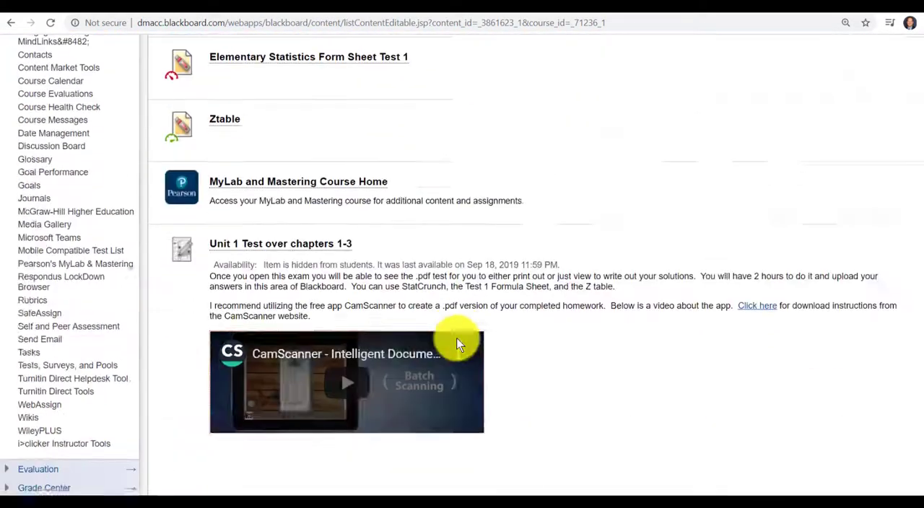
scroll(457, 338, "up", 4)
scroll(457, 338, "down", 3)
scroll(456, 338, "down", 1)
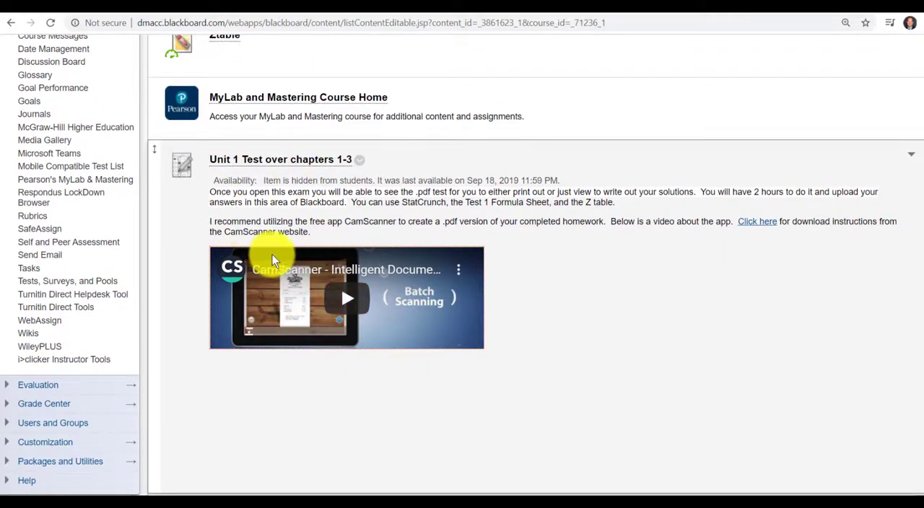
scroll(389, 224, "up", 3)
scroll(389, 225, "up", 6)
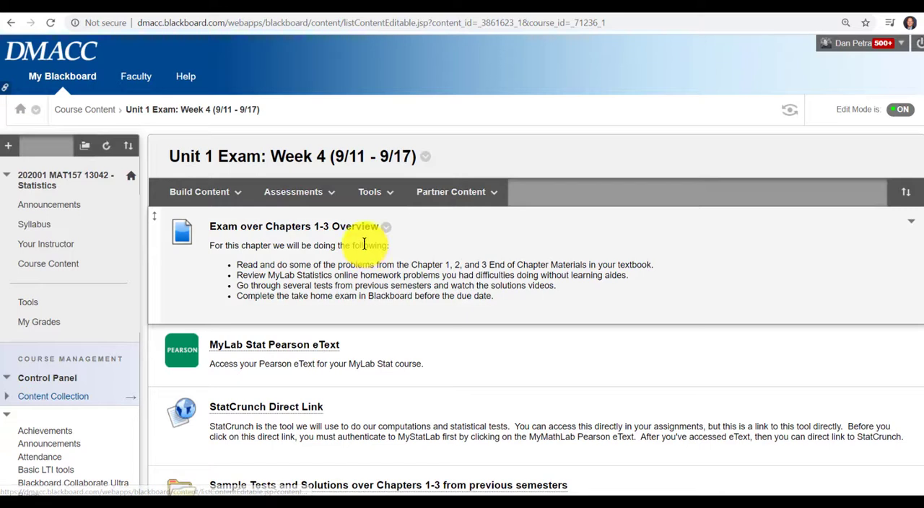
Step: Add a test to the exam folder, choosing the first existing Sample Paper and Pencil Test for Blackboard, and submit the selection
left_click(391, 193)
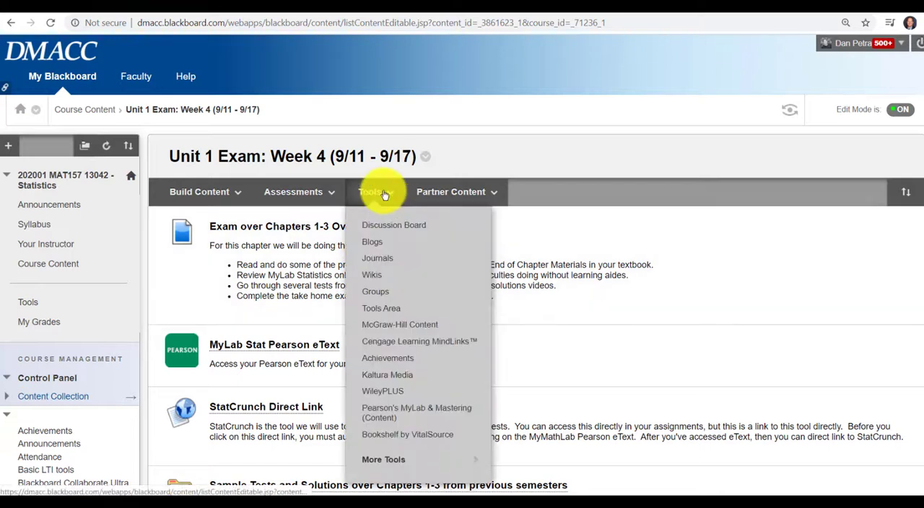
left_click(325, 192)
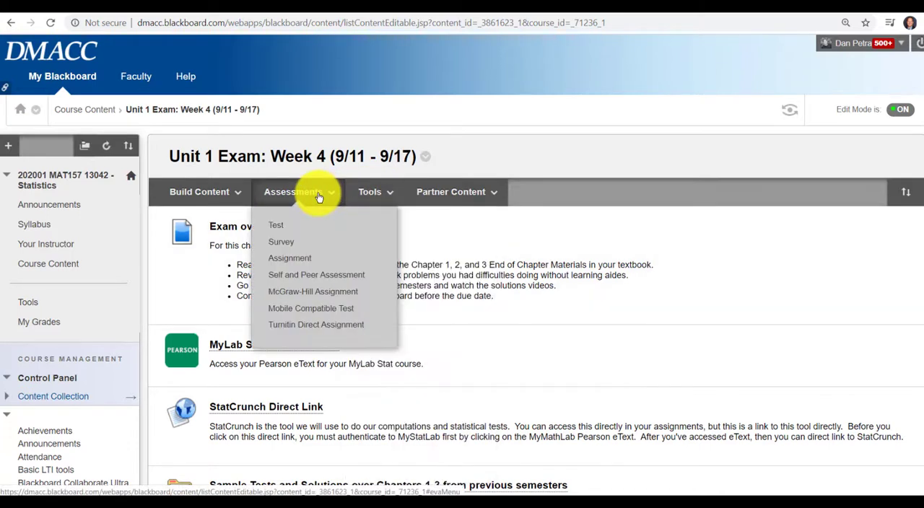
left_click(280, 229)
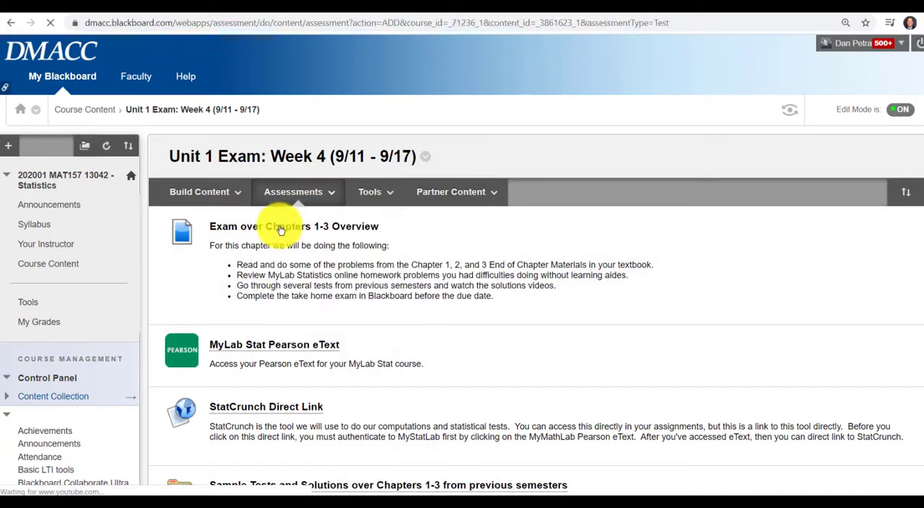
scroll(512, 268, "down", 1)
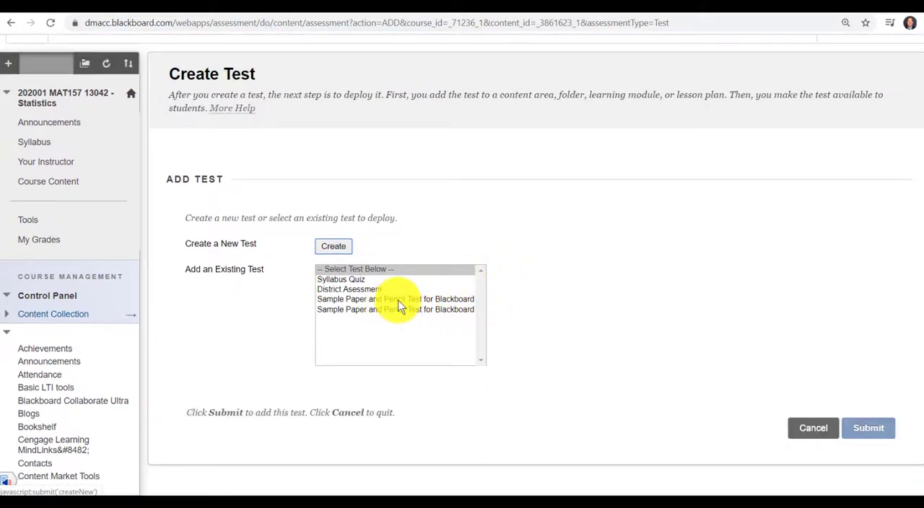
left_click(400, 299)
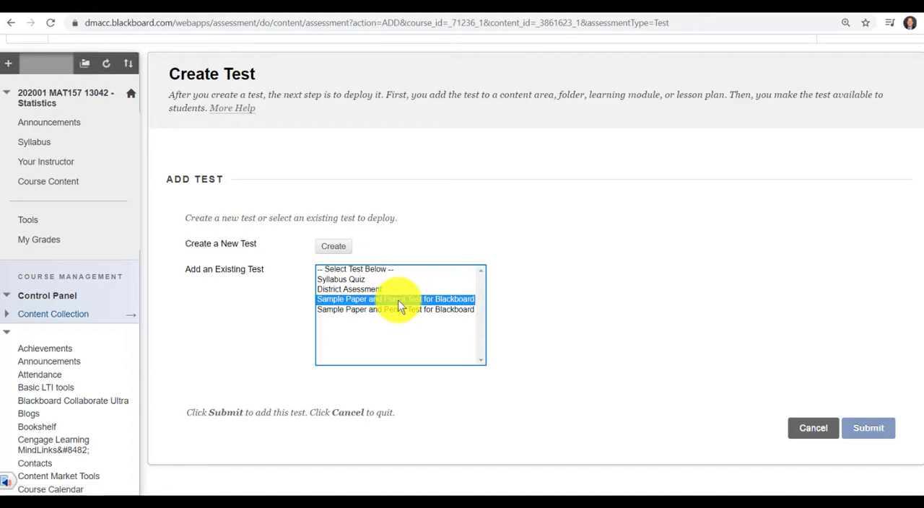
left_click(878, 429)
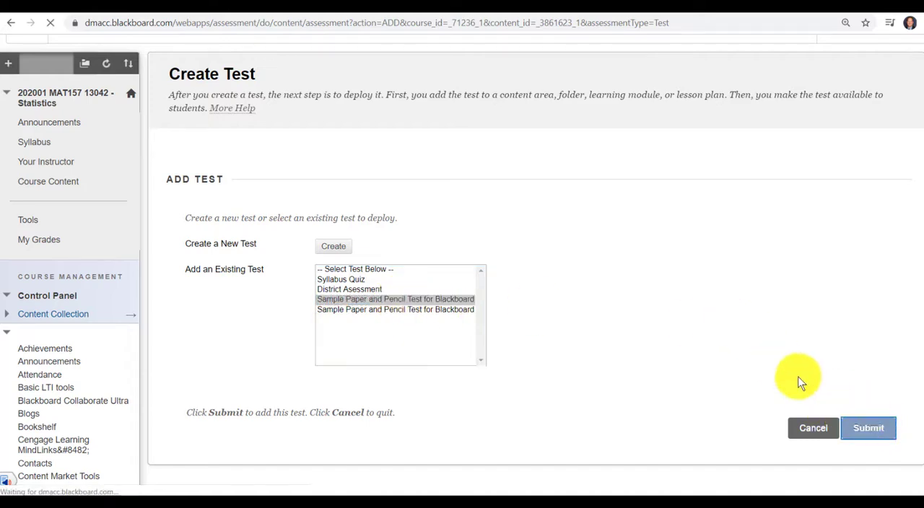
Step: Review the test's link description and test description, and set the test to open in a new window
scroll(594, 284, "down", 3)
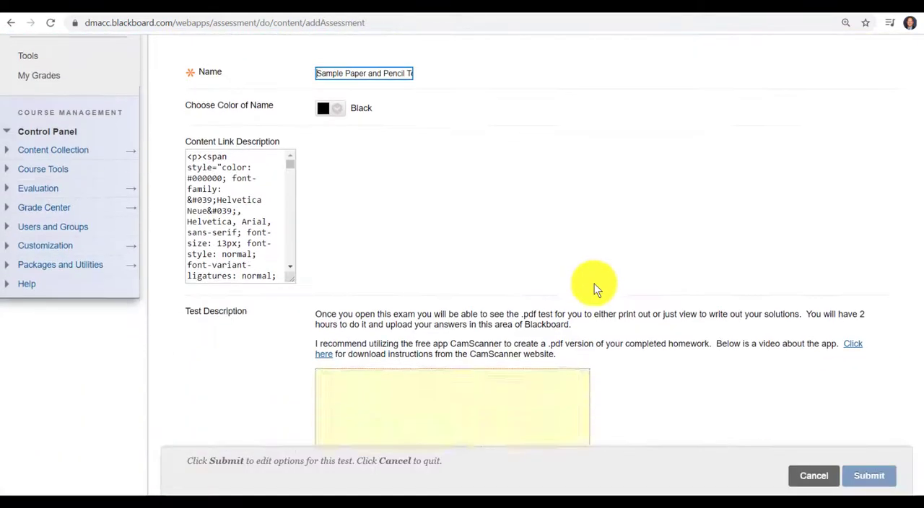
scroll(731, 275, "down", 2)
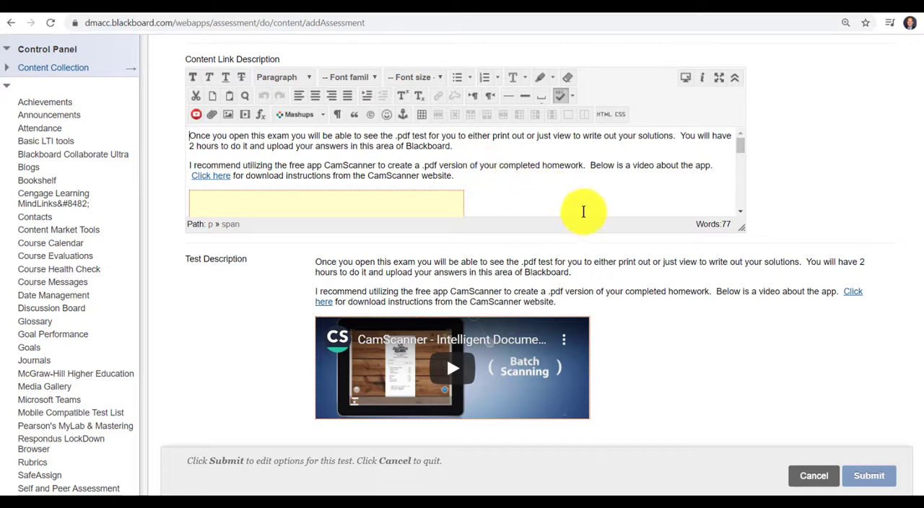
scroll(703, 272, "down", 2)
scroll(708, 277, "down", 2)
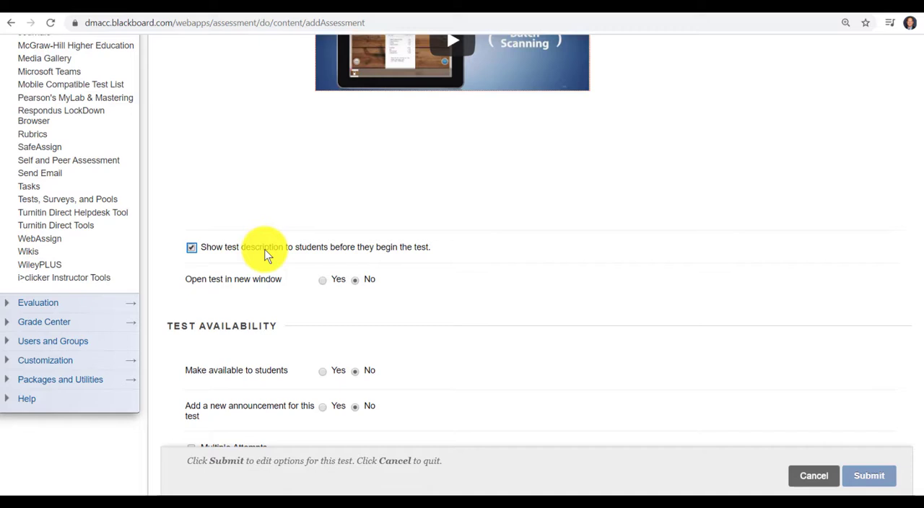
left_click(324, 281)
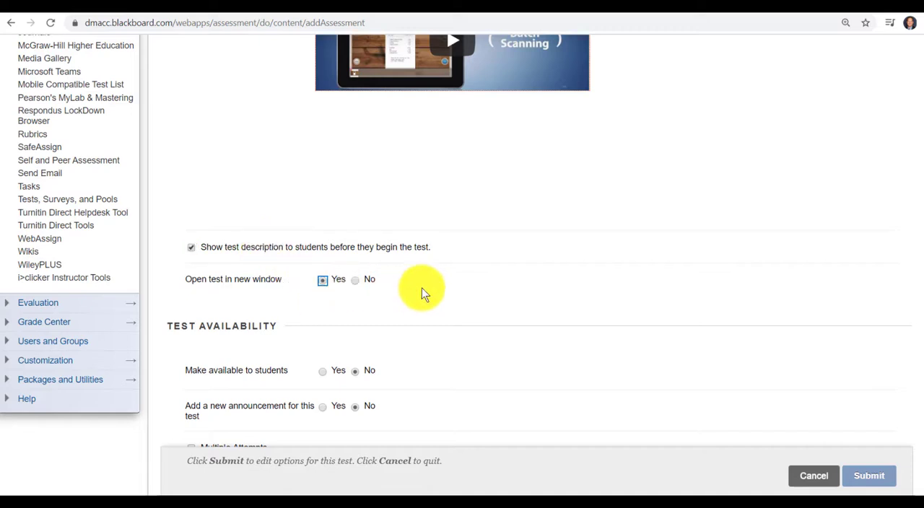
scroll(426, 293, "down", 1)
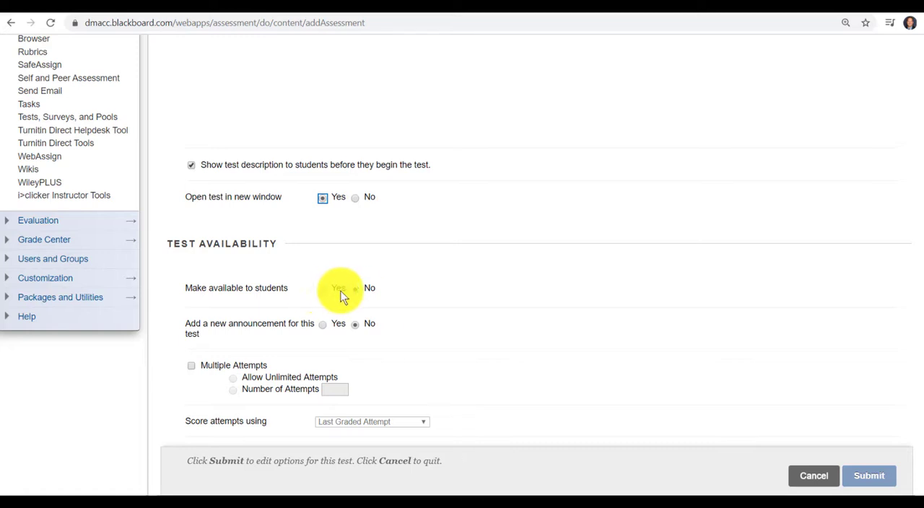
scroll(418, 289, "down", 2)
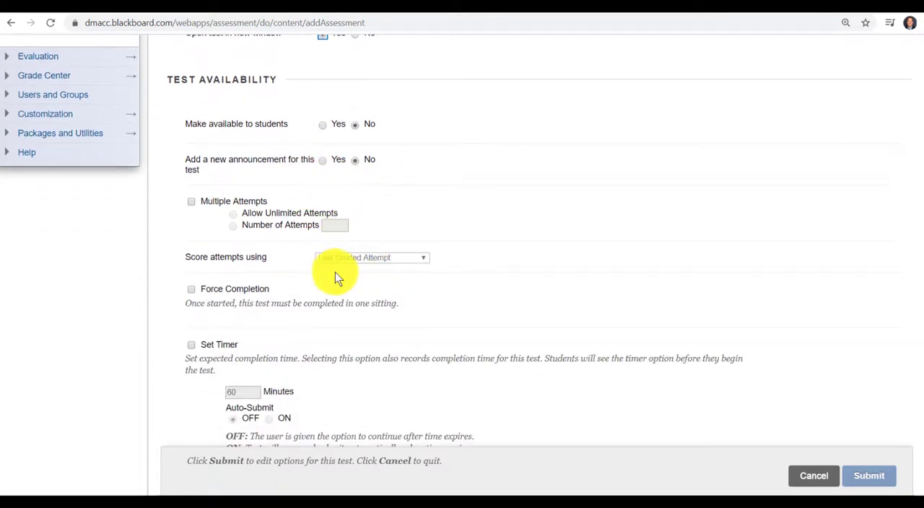
scroll(471, 260, "down", 1)
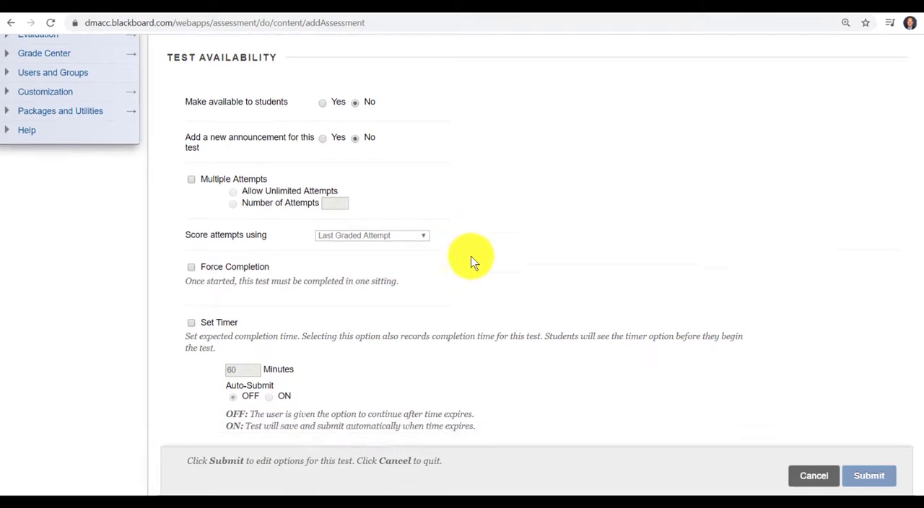
scroll(471, 260, "up", 1)
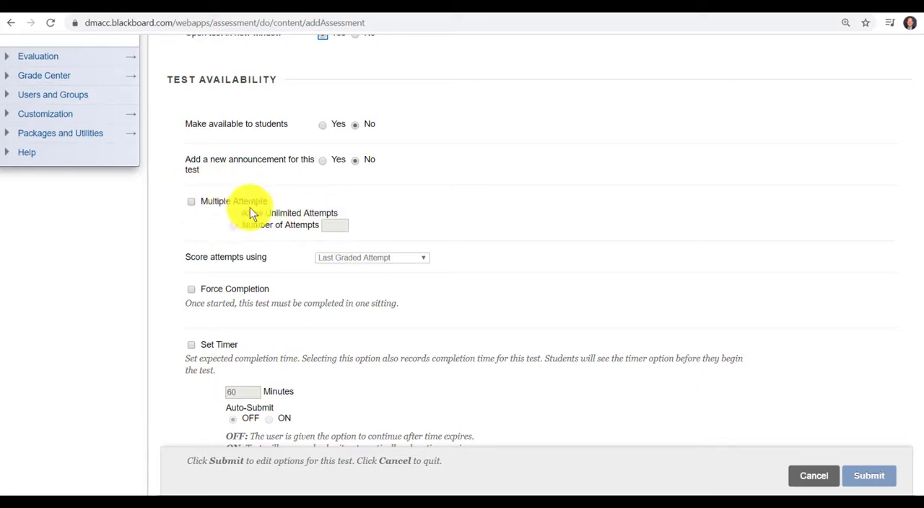
left_click(191, 203)
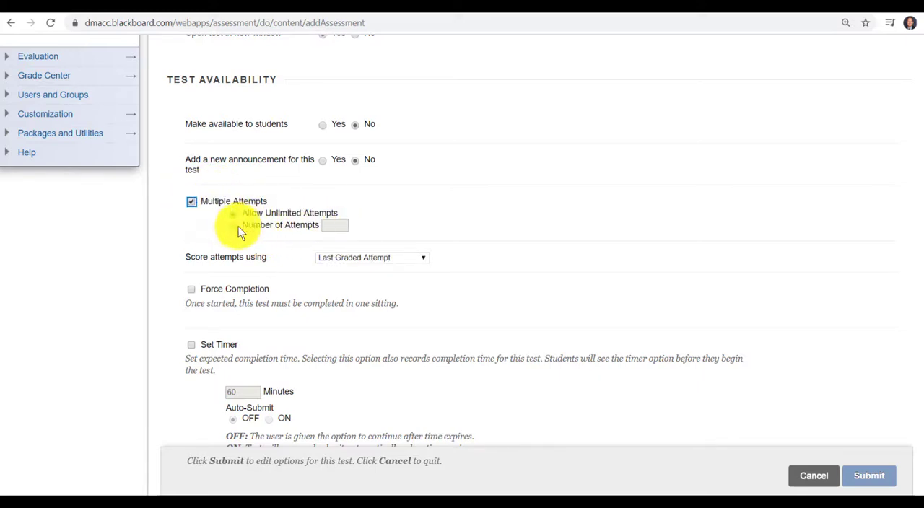
left_click(192, 203)
Step: Enable the test timer and set it to 120 minutes
scroll(310, 246, "down", 2)
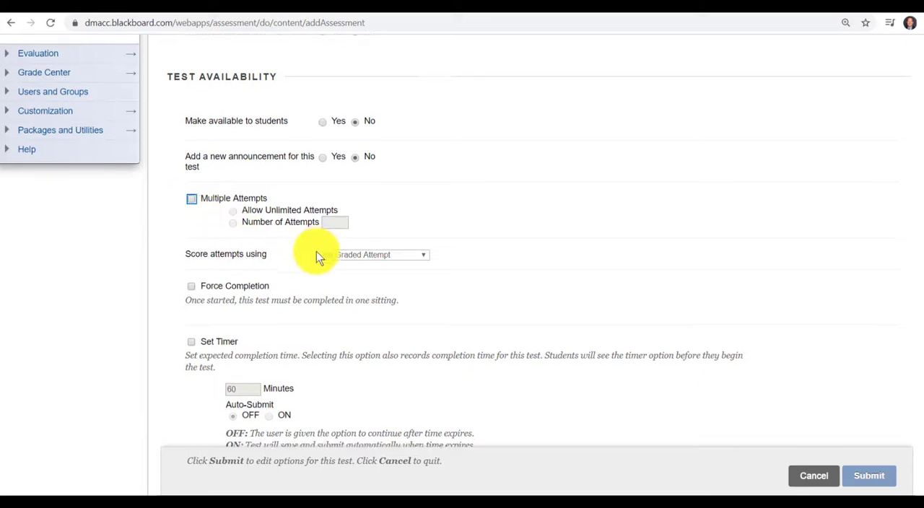
scroll(347, 213, "down", 2)
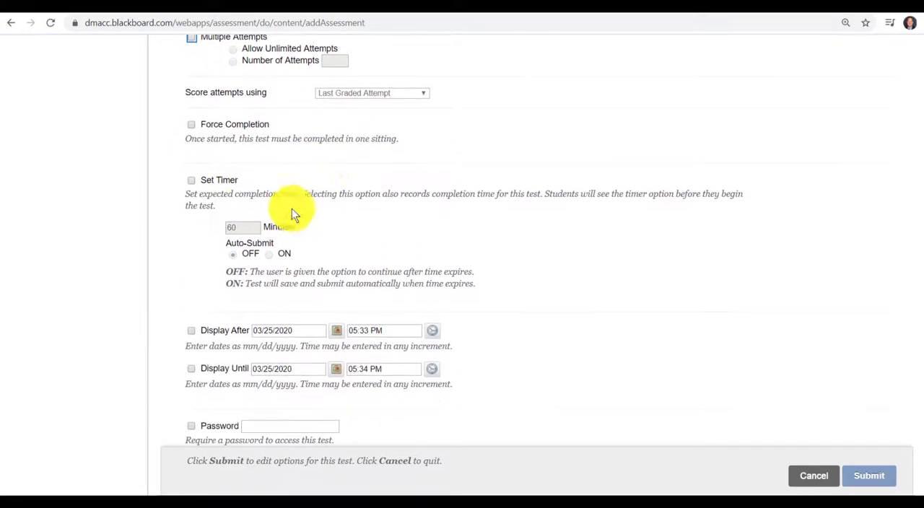
left_click(191, 180)
double_click(228, 228)
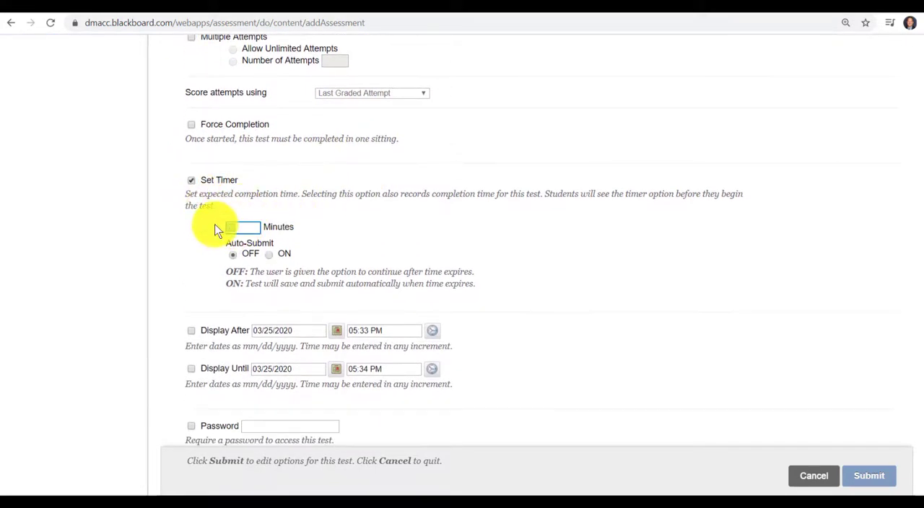
type("120")
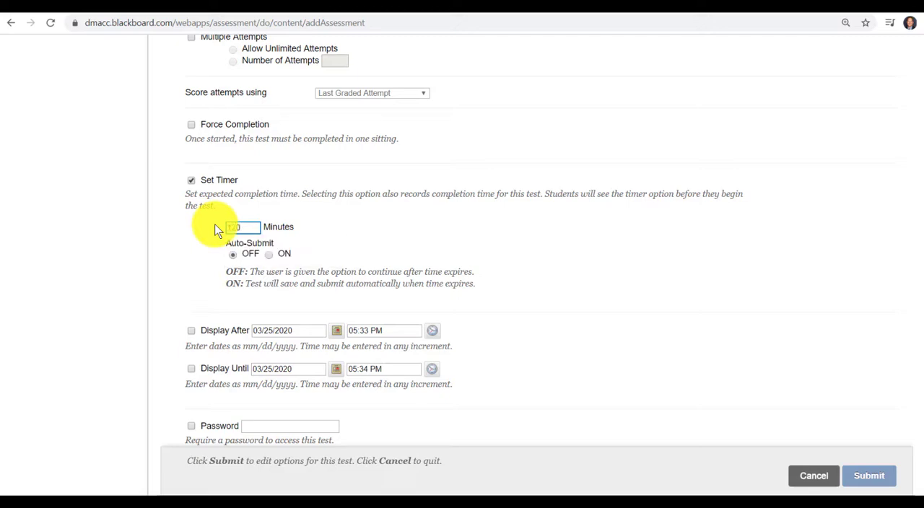
left_click(462, 223)
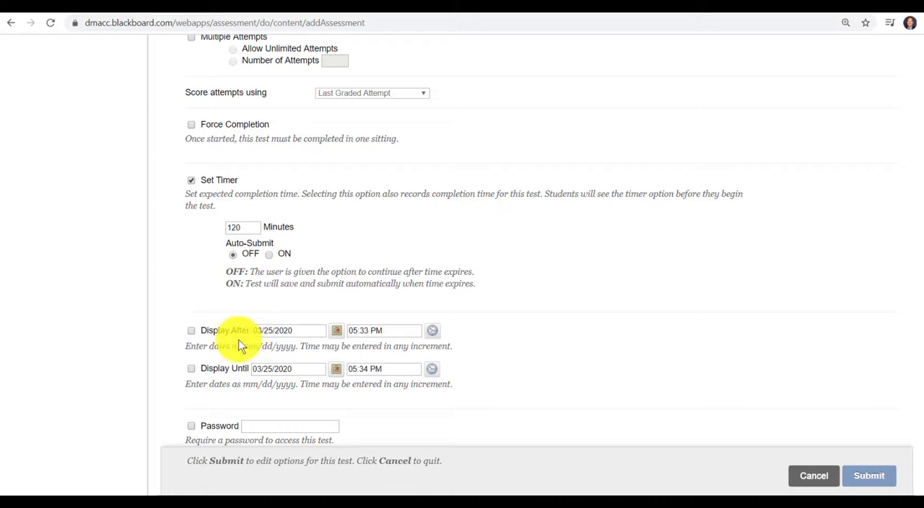
Step: Look over the display dates, password, due date, self-assessment, feedback and presentation settings, and submit the test options
scroll(479, 351, "down", 1)
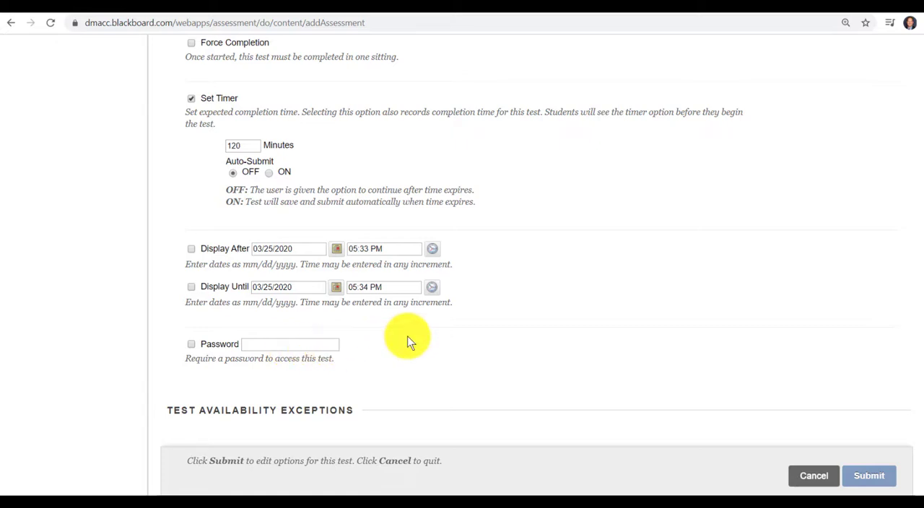
left_click(300, 346)
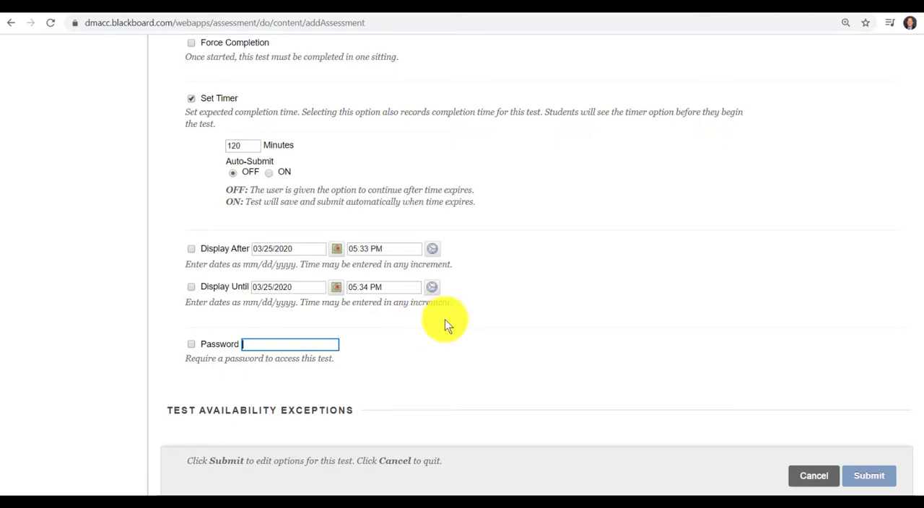
left_click(538, 300)
left_click(753, 254)
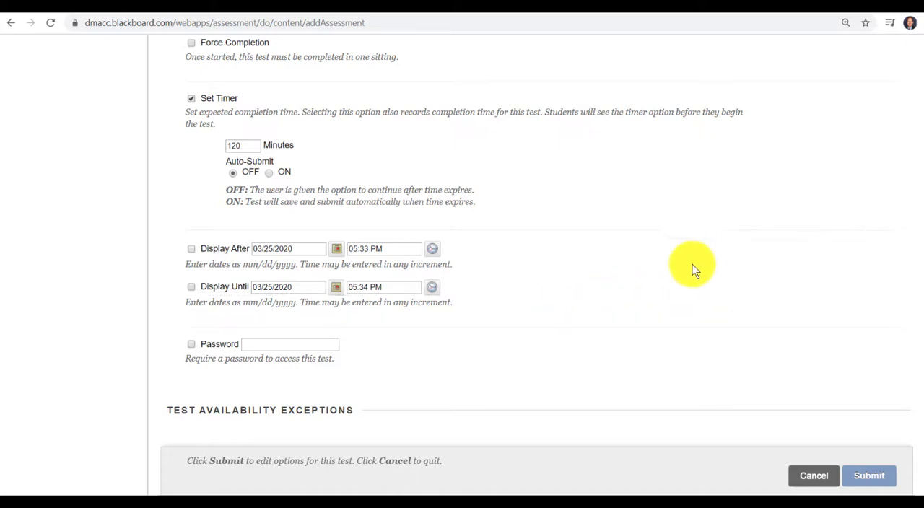
scroll(697, 274, "down", 5)
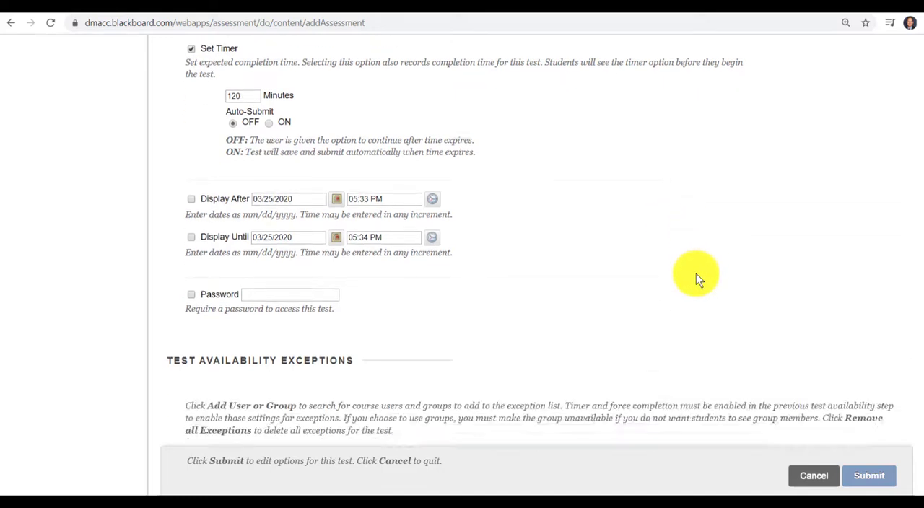
scroll(677, 264, "down", 3)
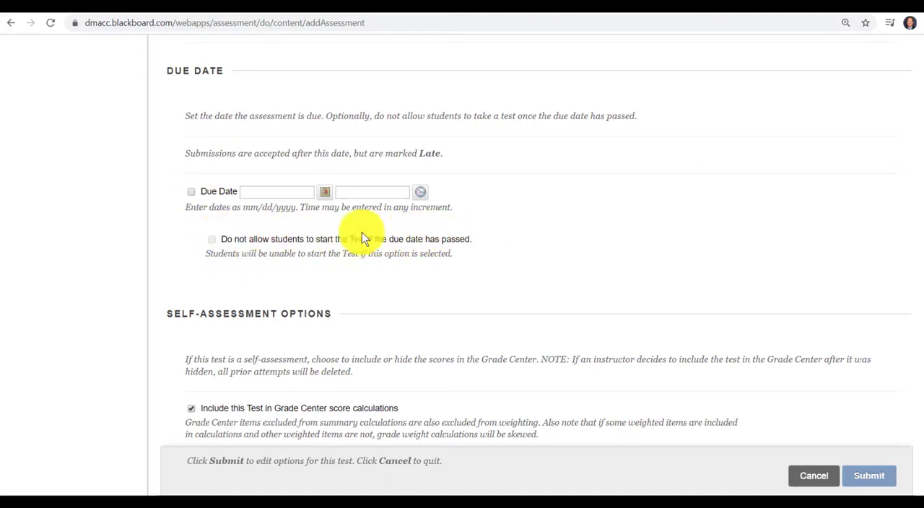
scroll(395, 237, "down", 3)
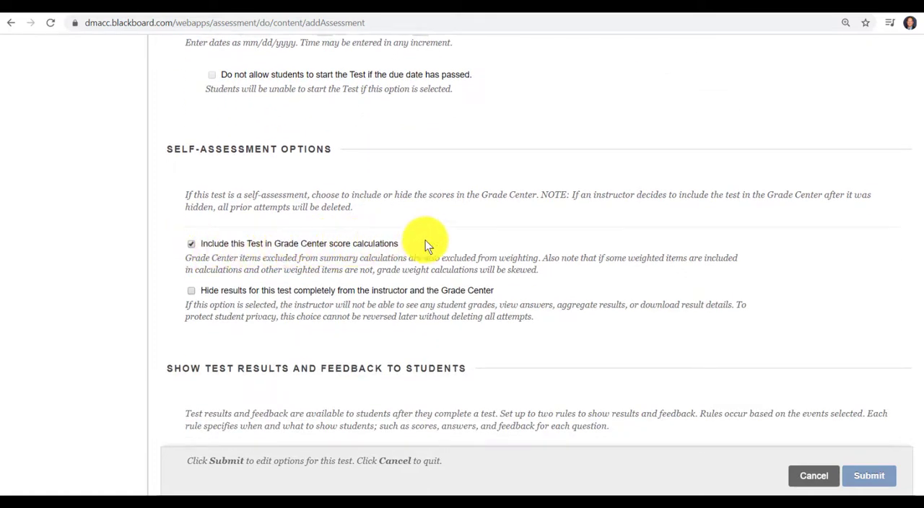
scroll(654, 261, "down", 5)
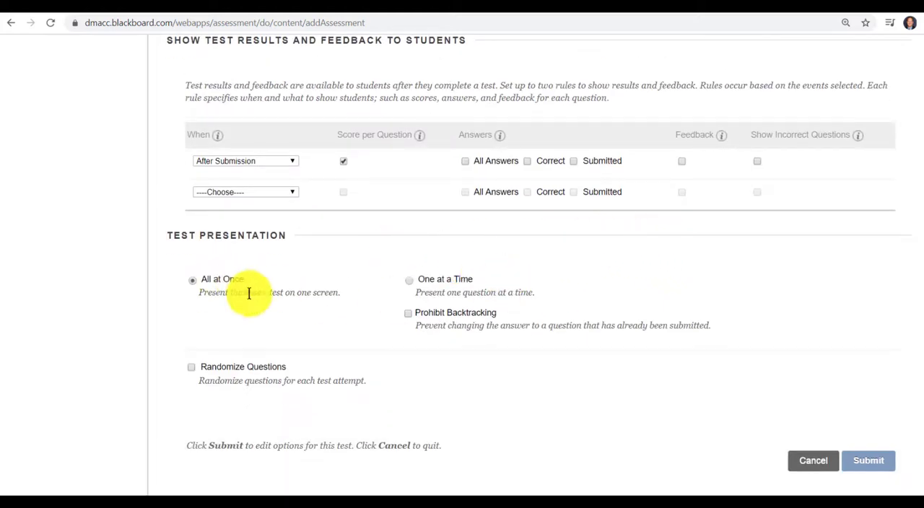
left_click(875, 461)
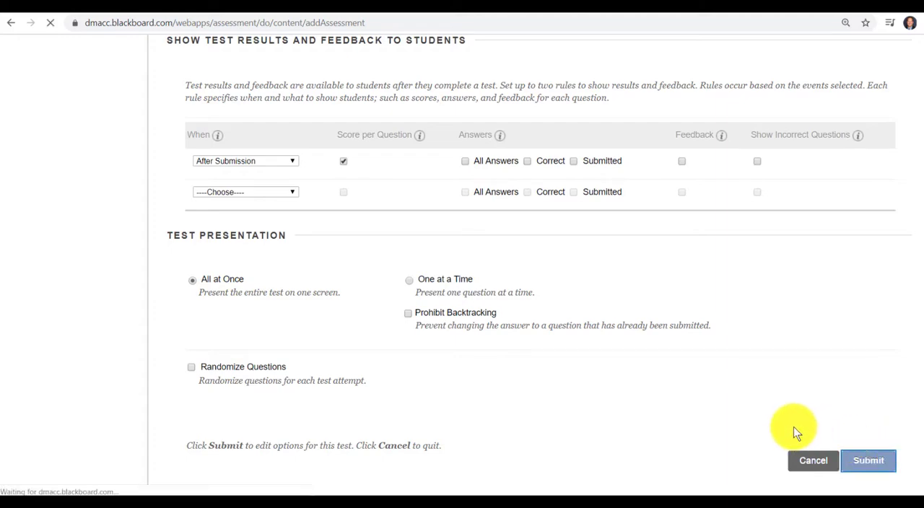
Step: Find the newly added Sample Paper and Pencil Test for Blackboard in the folder and open the test itself for editing
scroll(491, 302, "down", 6)
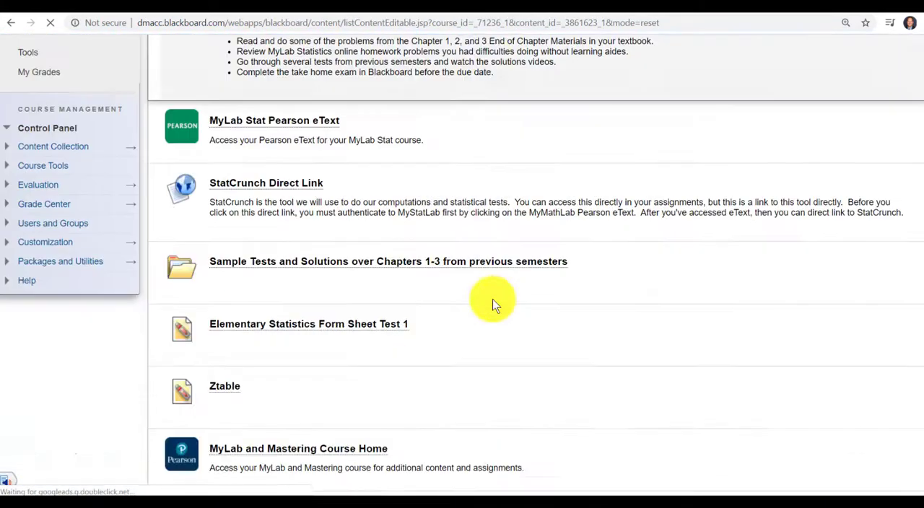
scroll(497, 311, "down", 10)
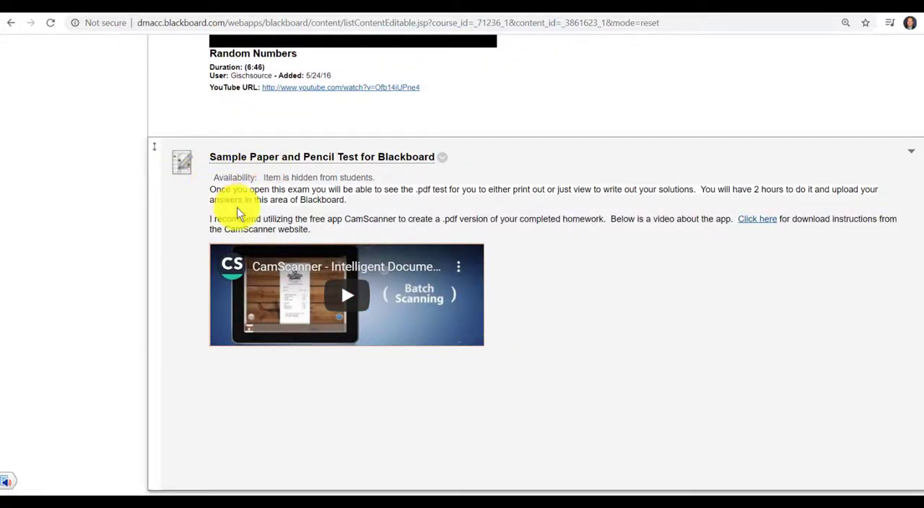
left_click(445, 163)
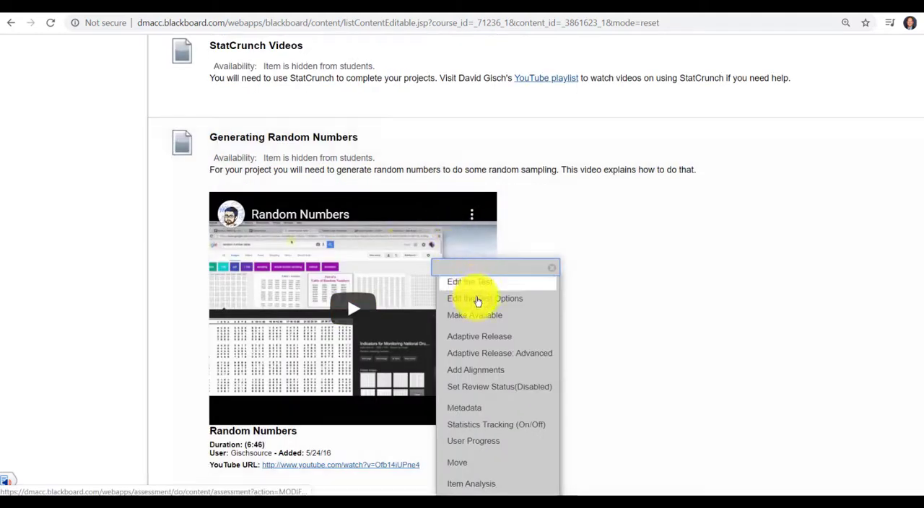
left_click(473, 285)
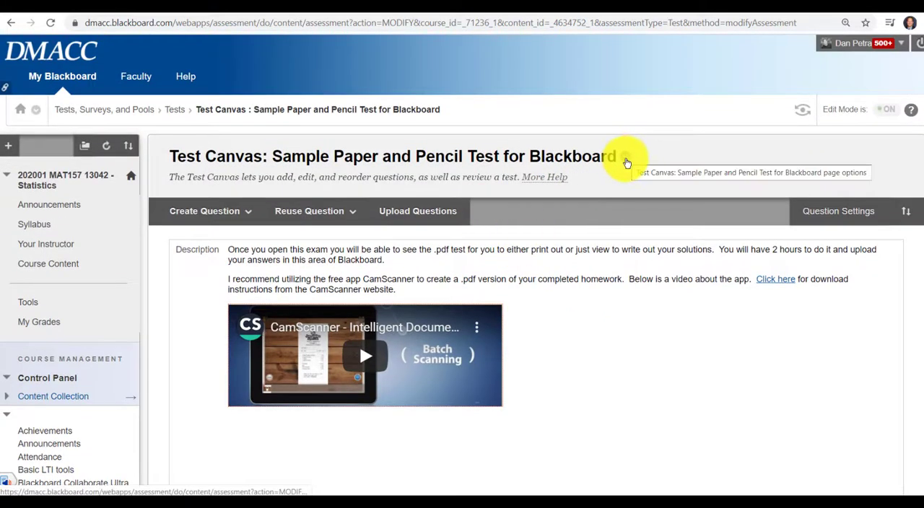
Step: Look through the test's questions and open question 1, the Chapter 1-3 Paper and Pencil Test file response, for editing
left_click(626, 156)
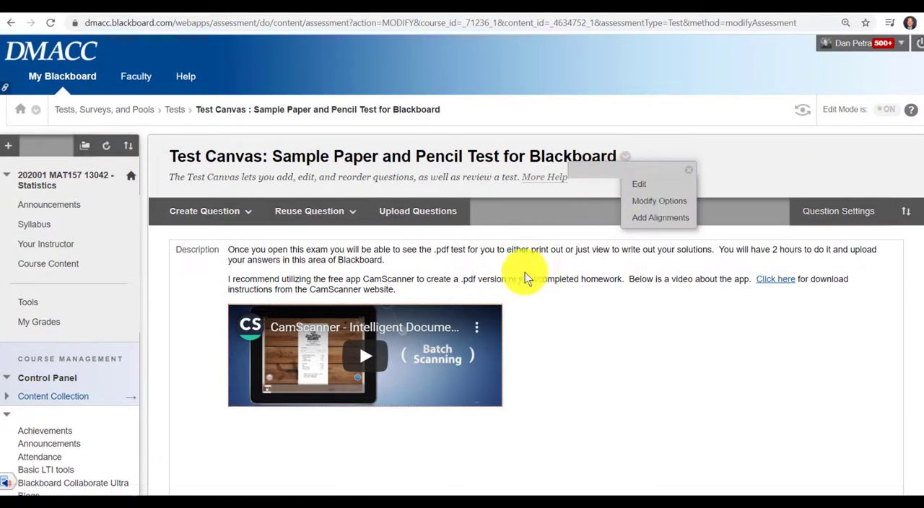
left_click(607, 307)
scroll(615, 292, "down", 7)
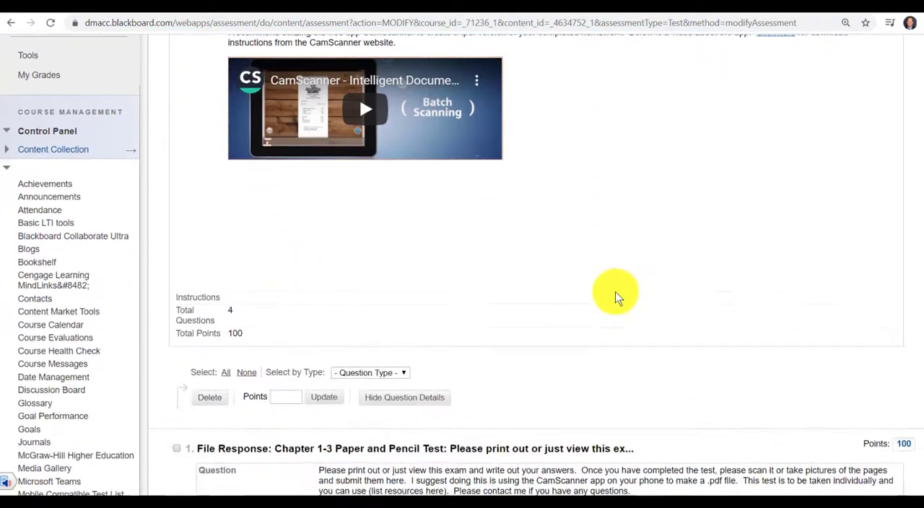
scroll(588, 278, "down", 3)
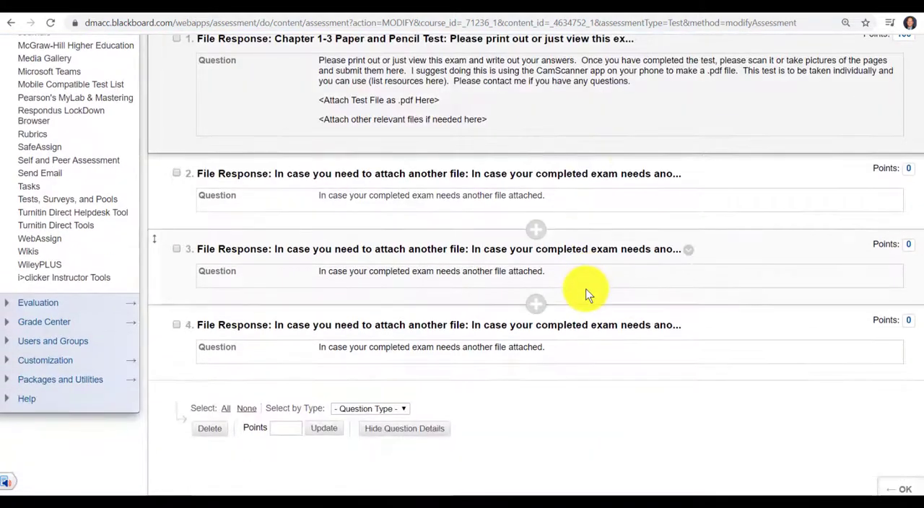
scroll(589, 291, "up", 3)
scroll(588, 291, "down", 1)
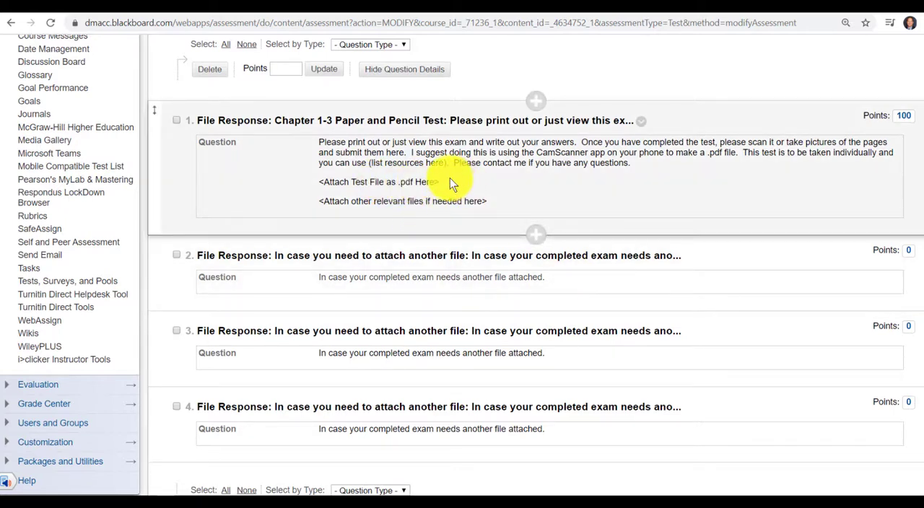
left_click(641, 120)
left_click(654, 304)
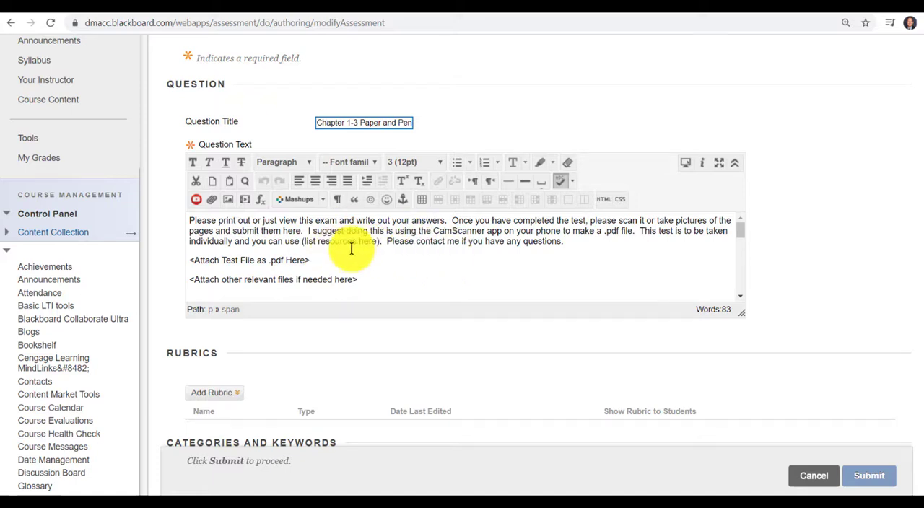
left_click(195, 261)
left_click_drag(198, 261, 170, 271)
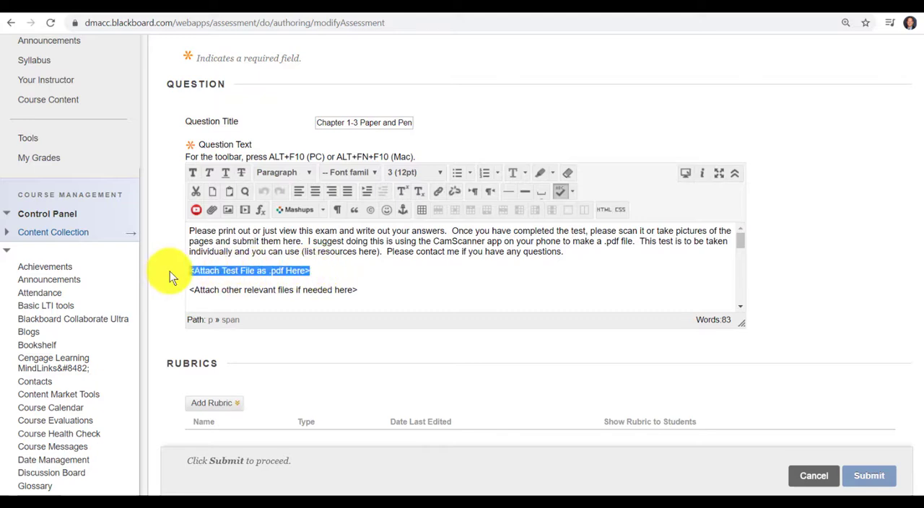
left_click(212, 210)
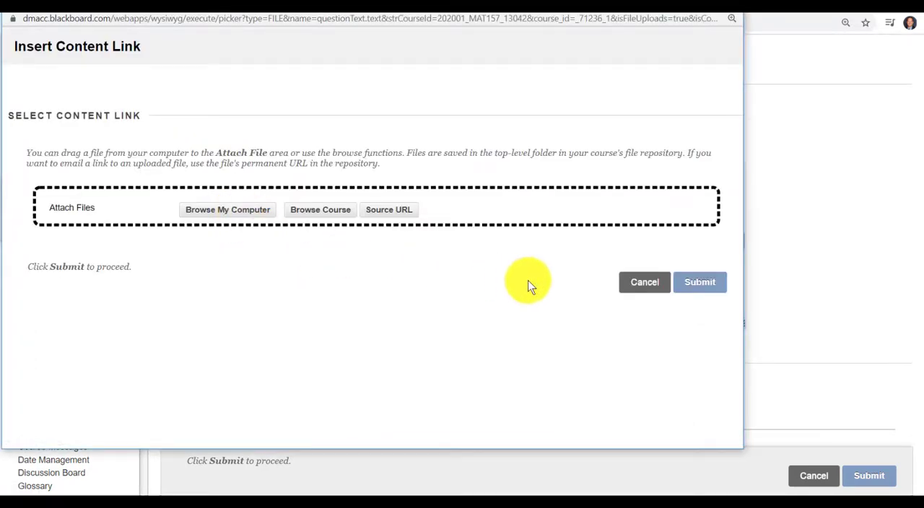
left_click(644, 283)
Step: Delete the "<Attach Test File as .pdf Here>" placeholder from the question text
left_click(310, 270)
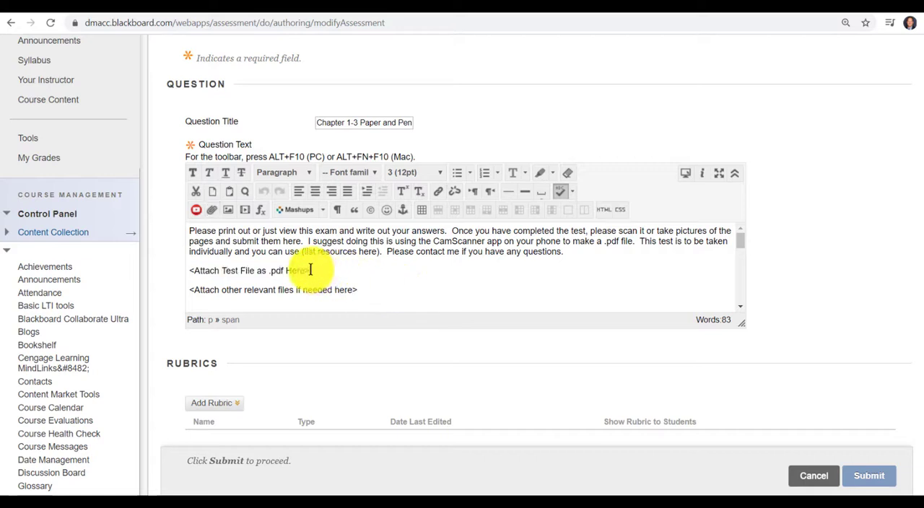
left_click_drag(310, 270, 166, 276)
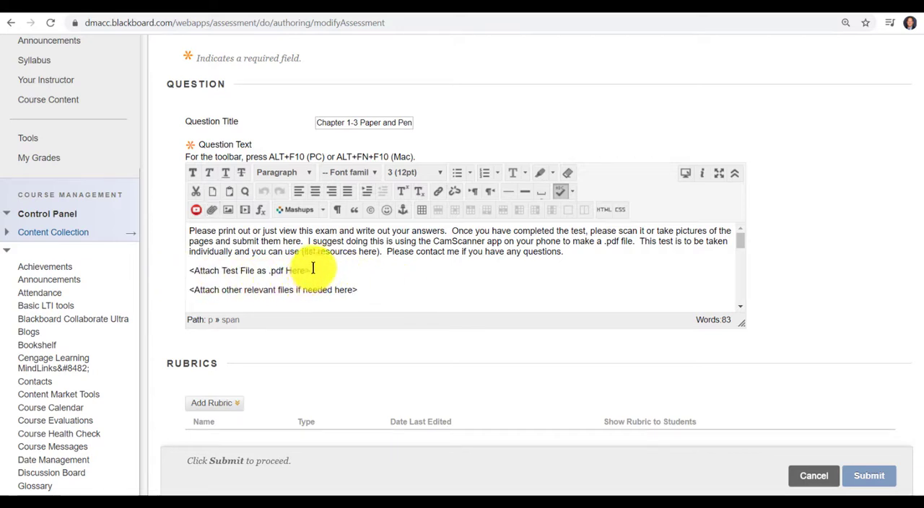
left_click_drag(313, 268, 182, 276)
key("BackSpace")
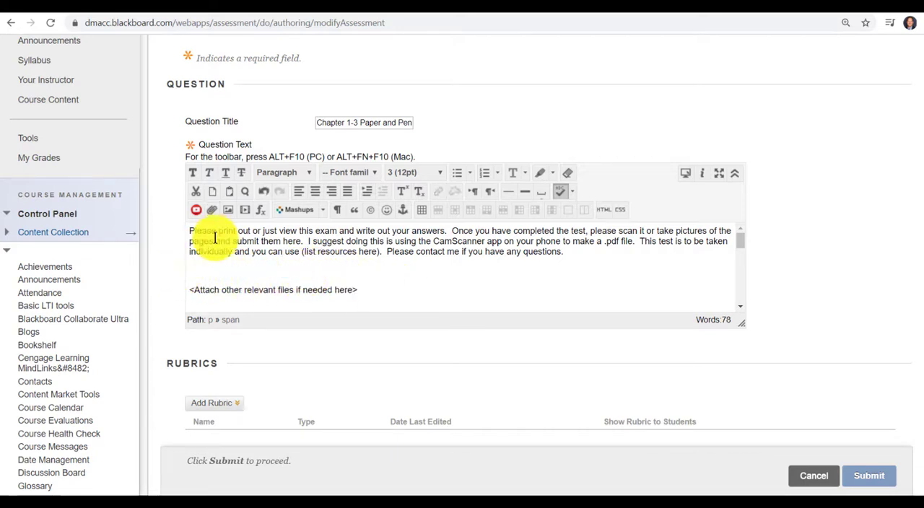
Step: Start attaching a file from the computer at the placeholder's spot and browse to the OneDrive folder Classes taught > Stats > Tests > 2019
left_click(212, 210)
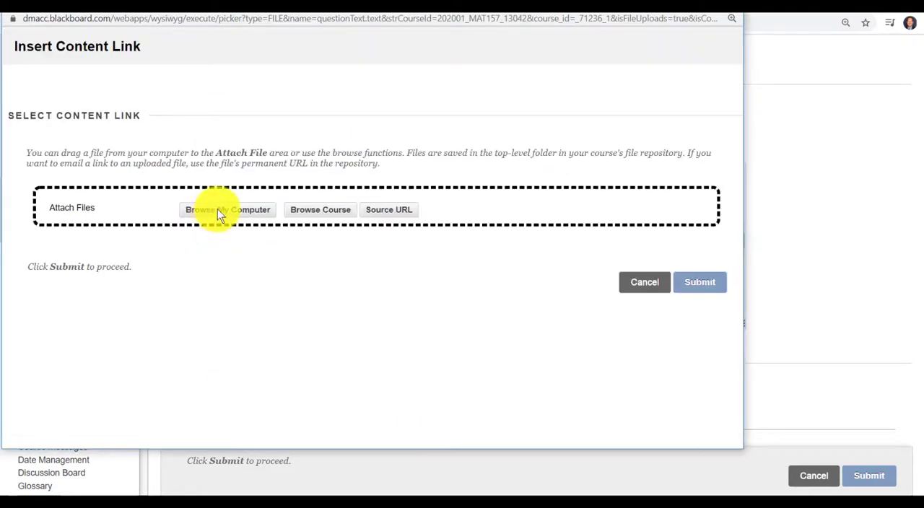
left_click(218, 208)
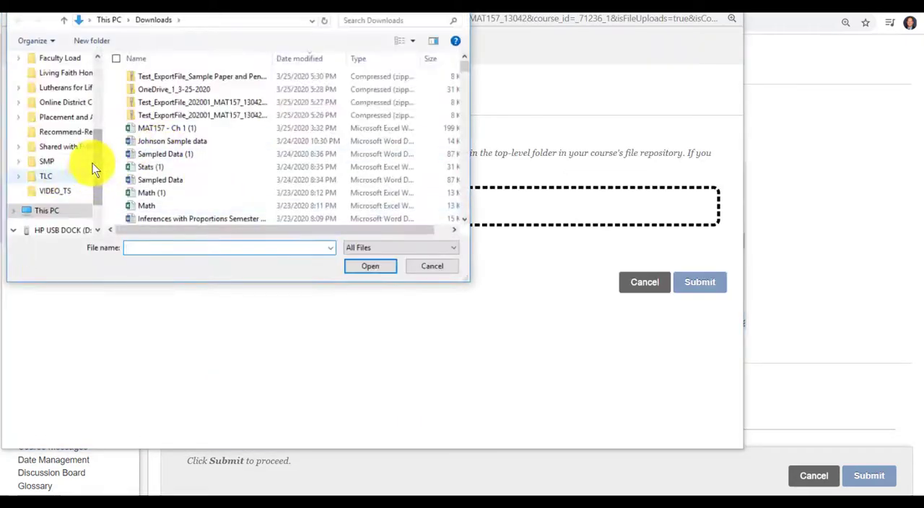
scroll(57, 128, "up", 4)
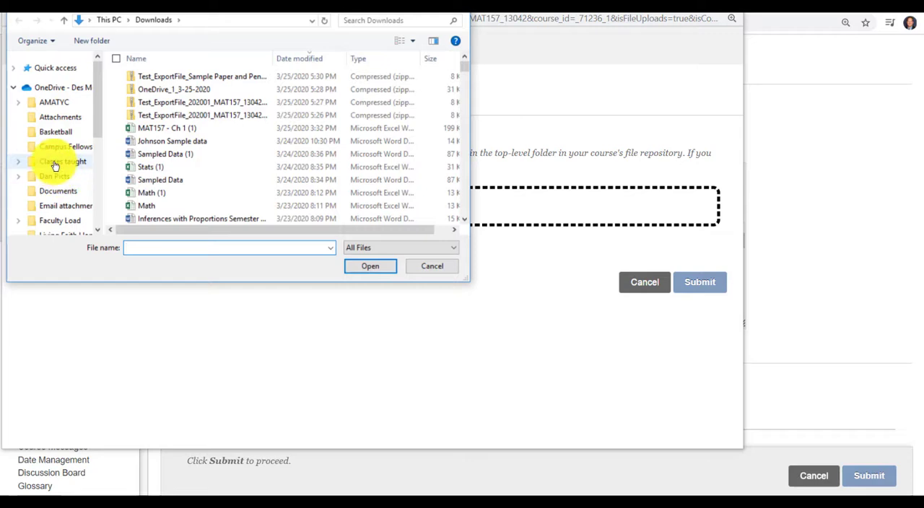
left_click(59, 161)
scroll(163, 189, "down", 3)
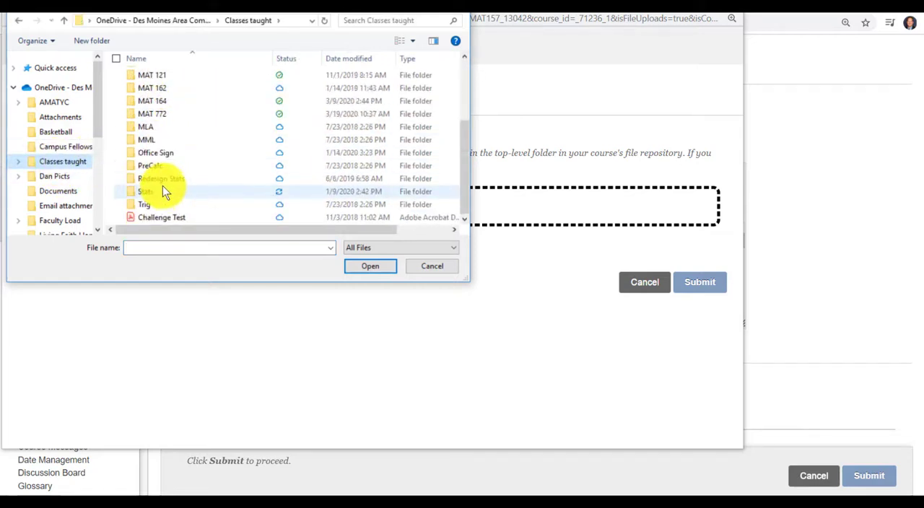
double_click(154, 192)
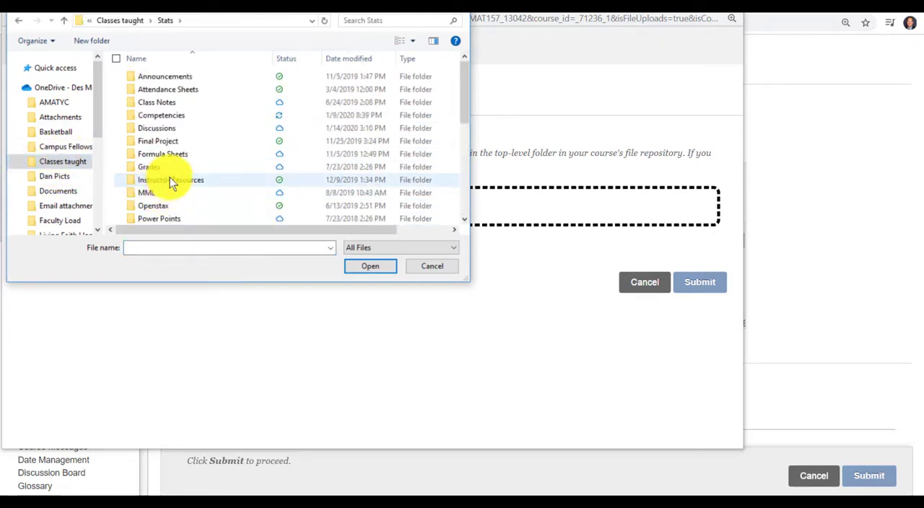
scroll(170, 177, "down", 4)
double_click(146, 127)
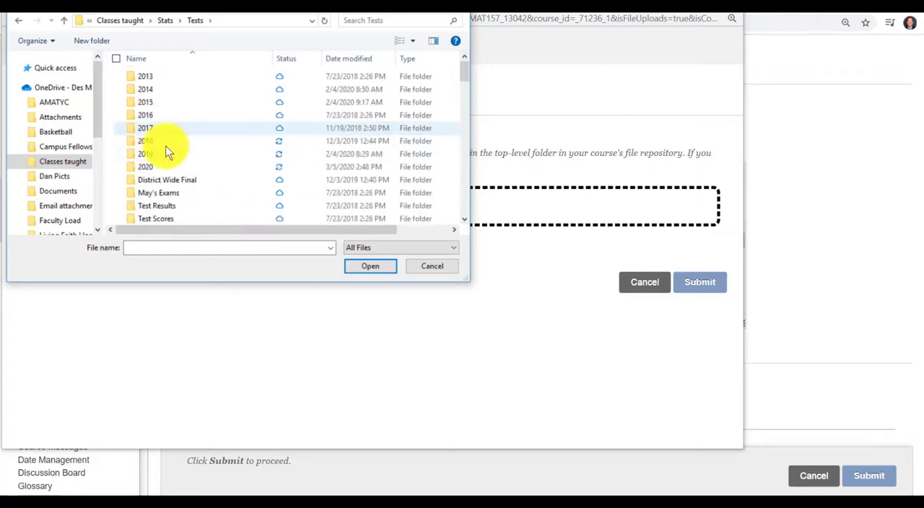
double_click(149, 153)
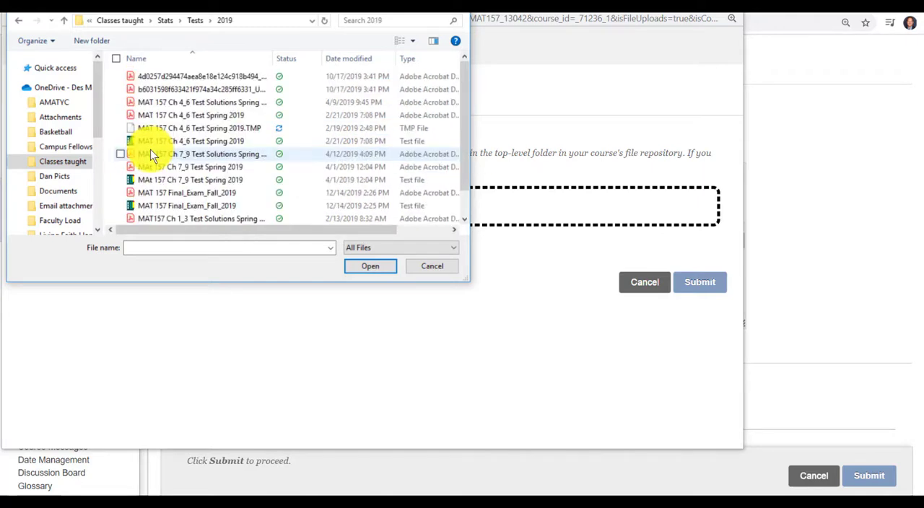
Step: Insert MAT 157 Ch 4_6 Test Spring 2019.pdf as a content link that opens in a new window, and submit the edited question
double_click(195, 115)
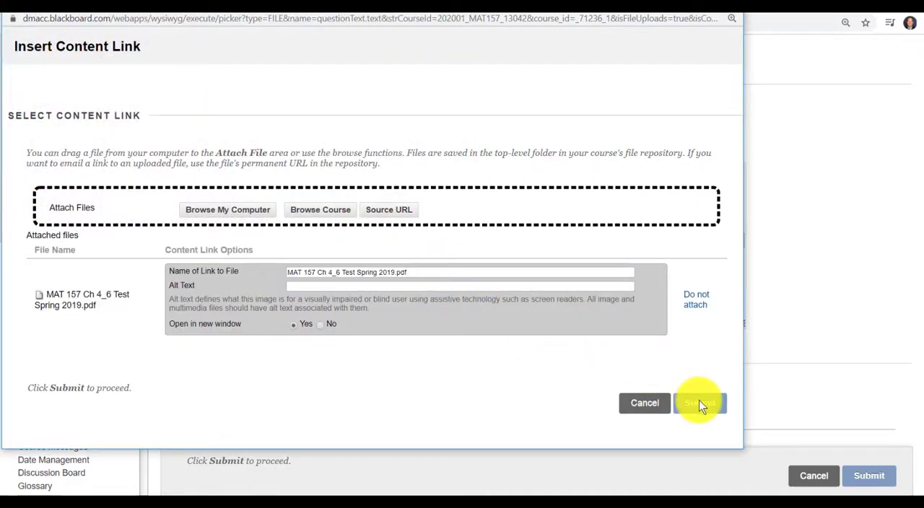
left_click(701, 403)
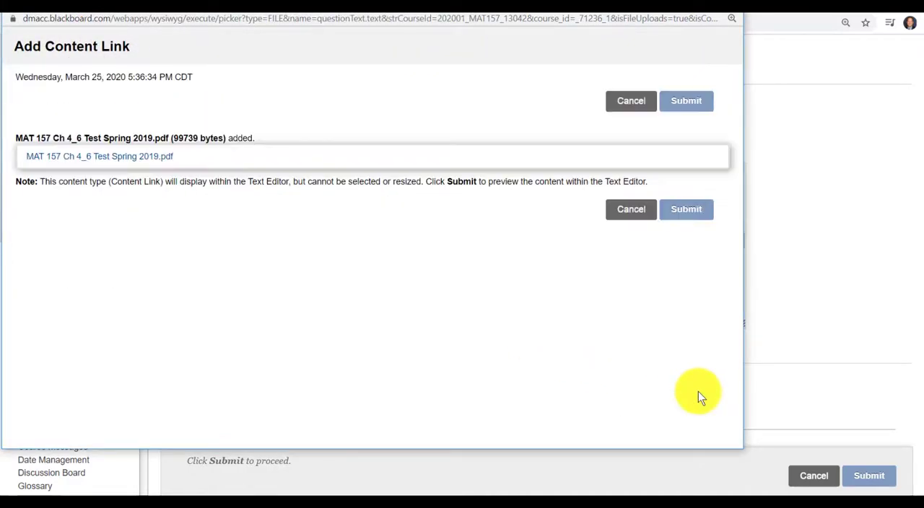
left_click(688, 211)
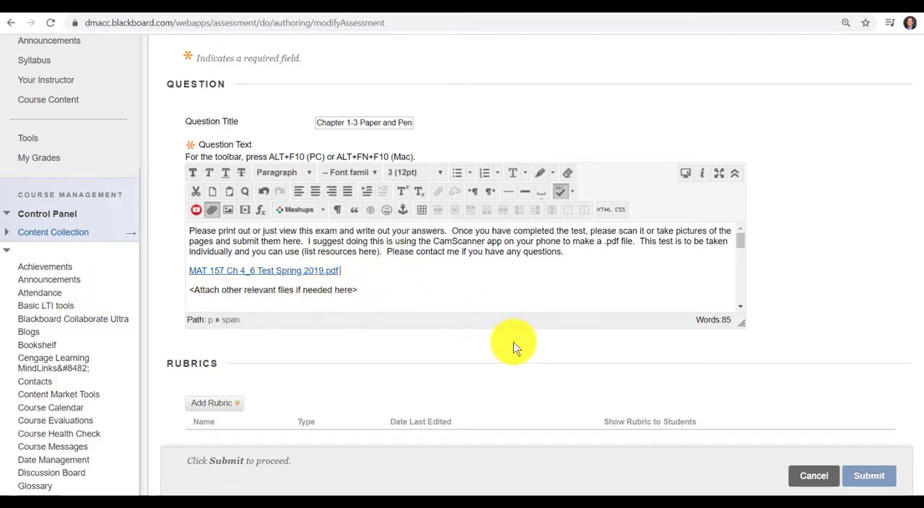
scroll(586, 338, "down", 3)
scroll(558, 321, "down", 2)
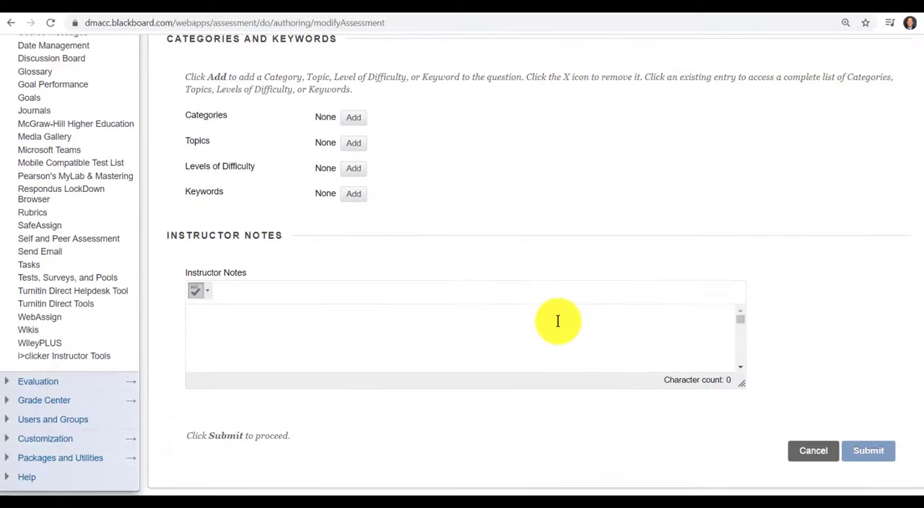
left_click(868, 455)
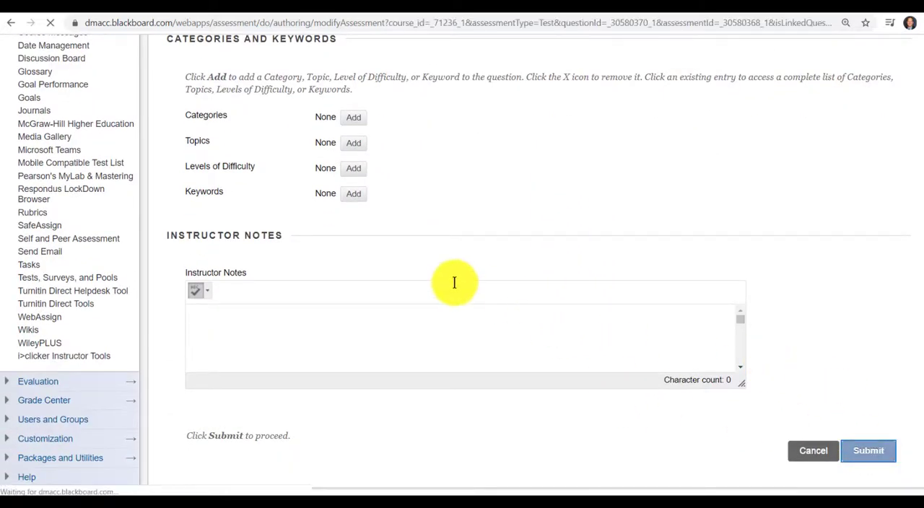
Step: Review the attached test file and the extra file-response questions on the Test Canvas, and return to the exam folder
scroll(554, 302, "down", 3)
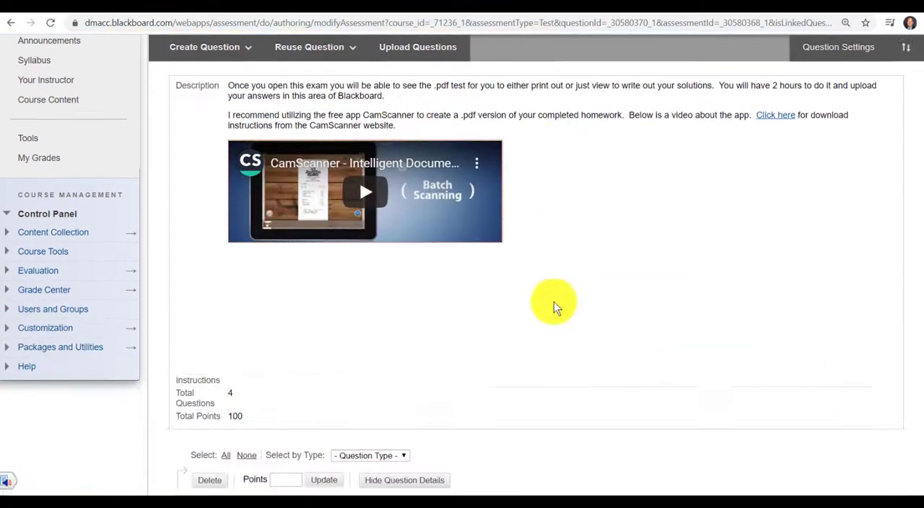
scroll(554, 302, "down", 5)
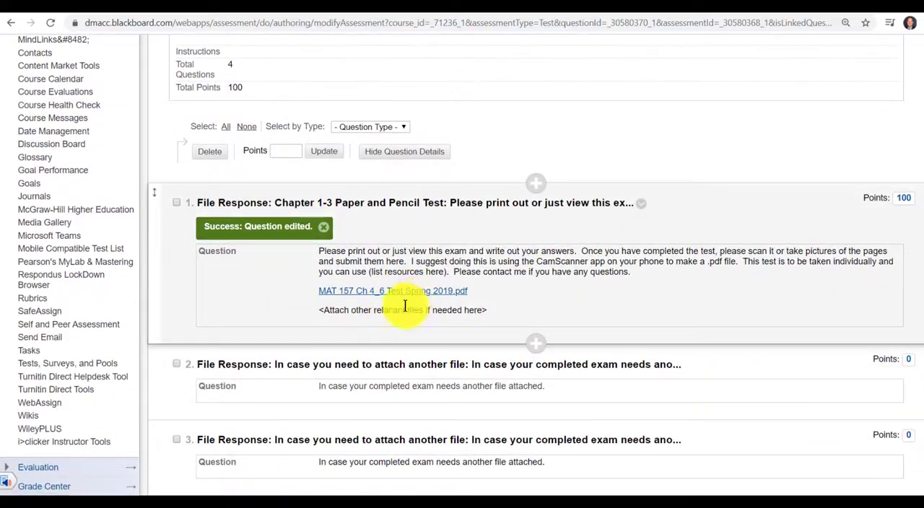
scroll(460, 320, "down", 2)
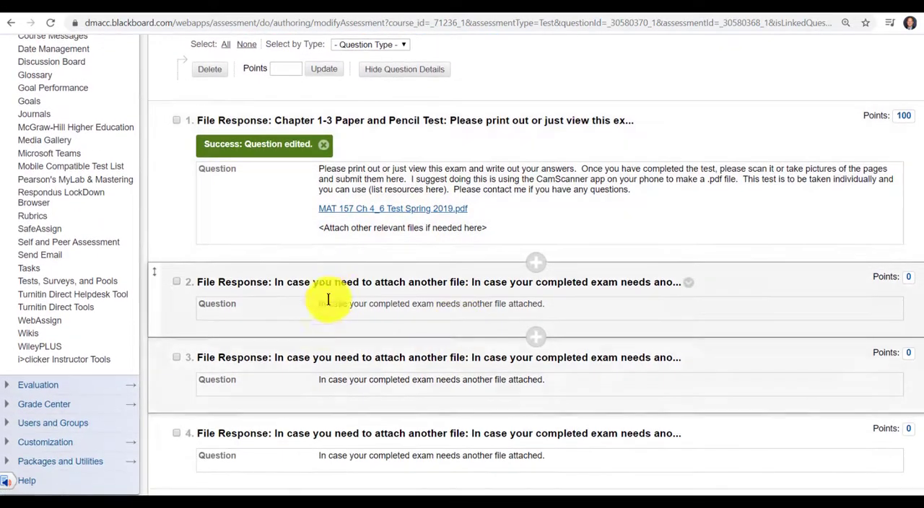
scroll(359, 379, "down", 1)
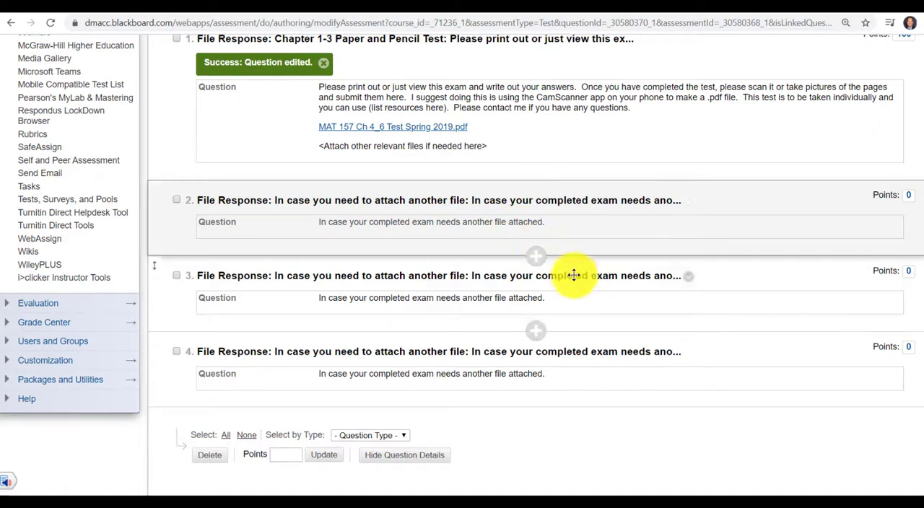
scroll(609, 301, "up", 1)
scroll(607, 303, "up", 2)
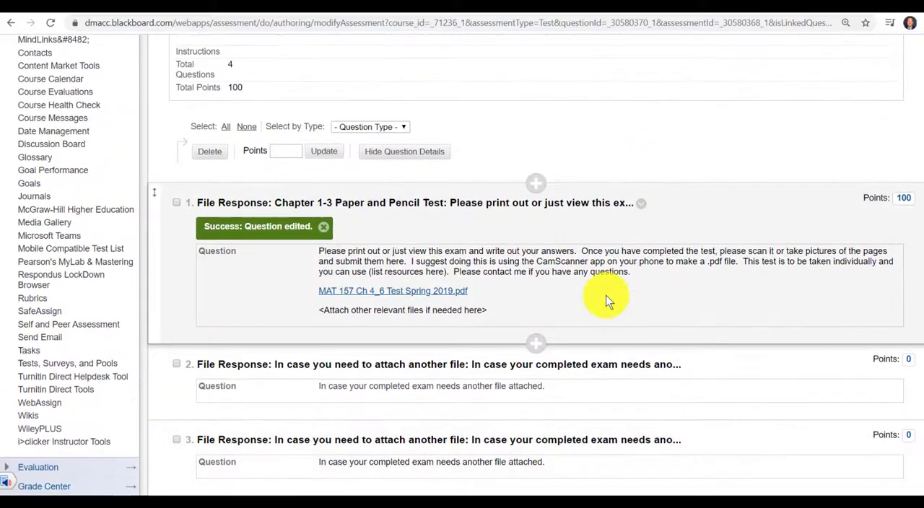
scroll(607, 308, "down", 3)
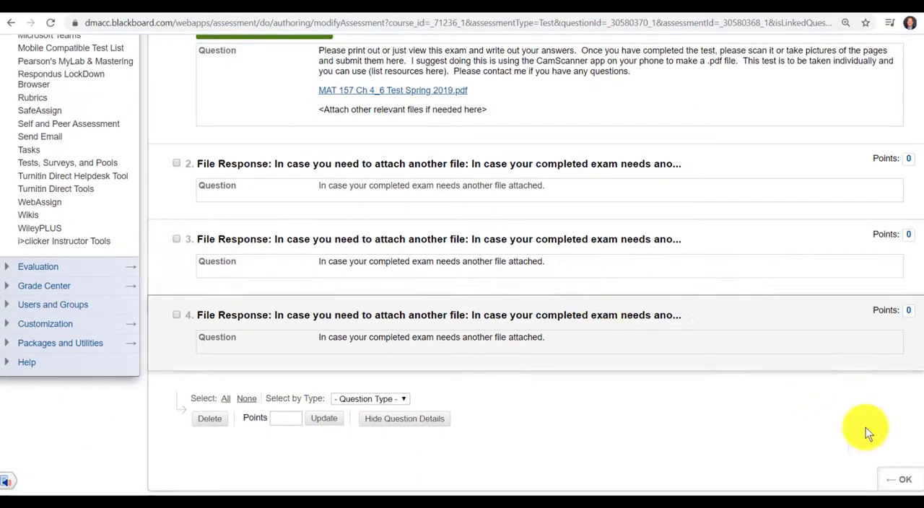
left_click(898, 481)
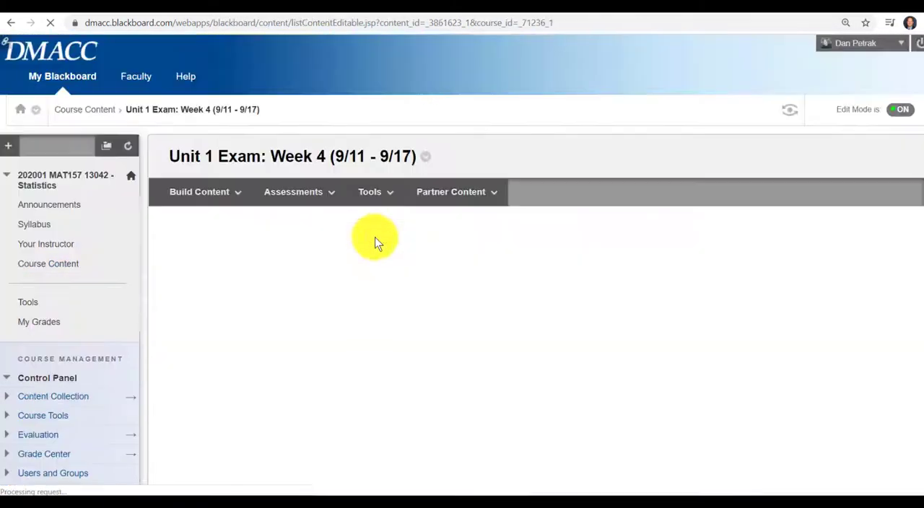
Step: Open the test options of "Unit 1 Test over chapters 1-3" in the Unit 1 Exam folder
scroll(468, 299, "down", 20)
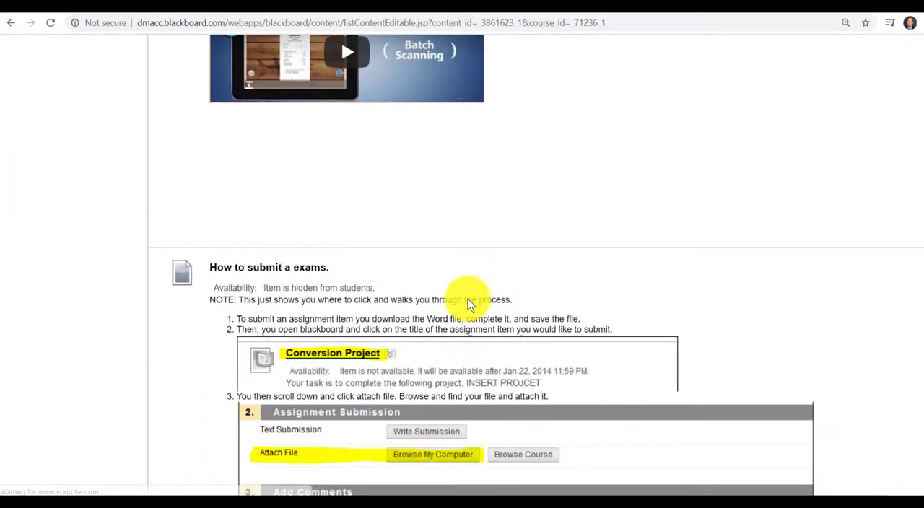
scroll(468, 299, "up", 15)
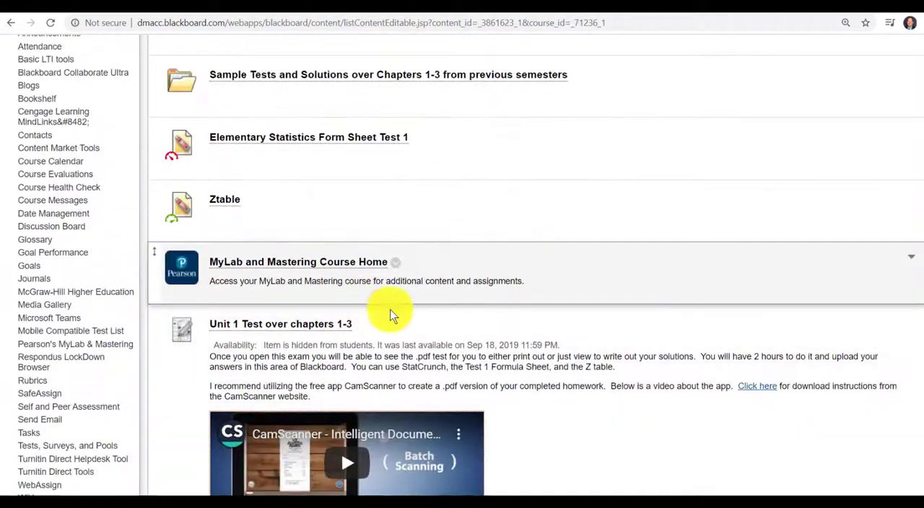
left_click(362, 326)
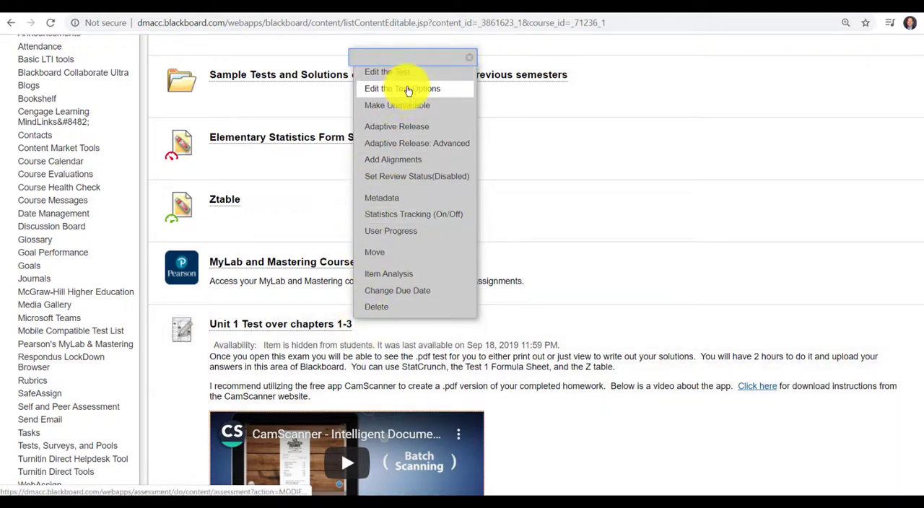
left_click(409, 88)
Step: Review the test's description, availability, attempts, timer, display dates, exceptions and due date settings, and leave the options without submitting
scroll(524, 271, "down", 3)
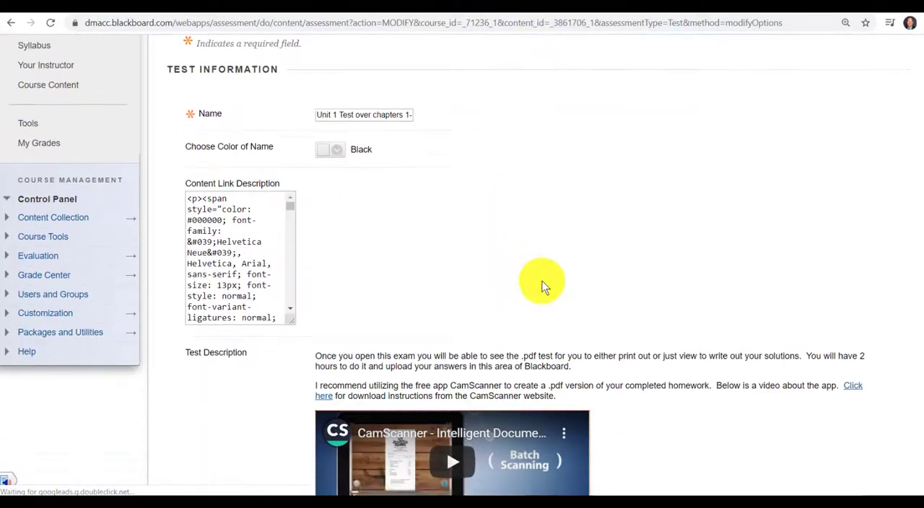
scroll(685, 316, "down", 8)
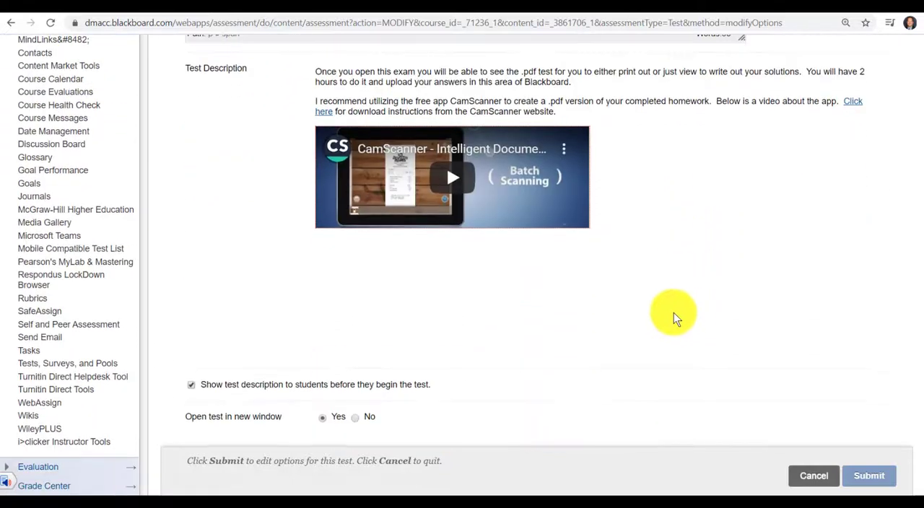
scroll(355, 268, "down", 2)
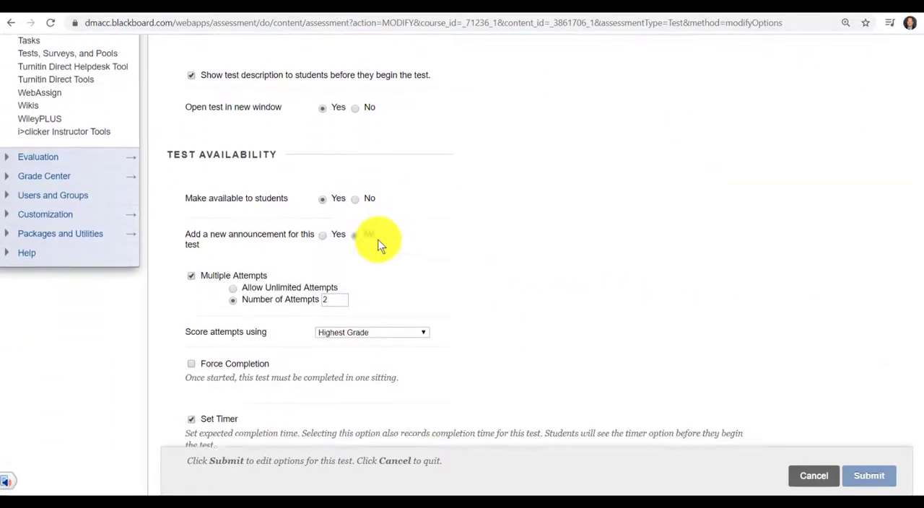
scroll(375, 210, "down", 2)
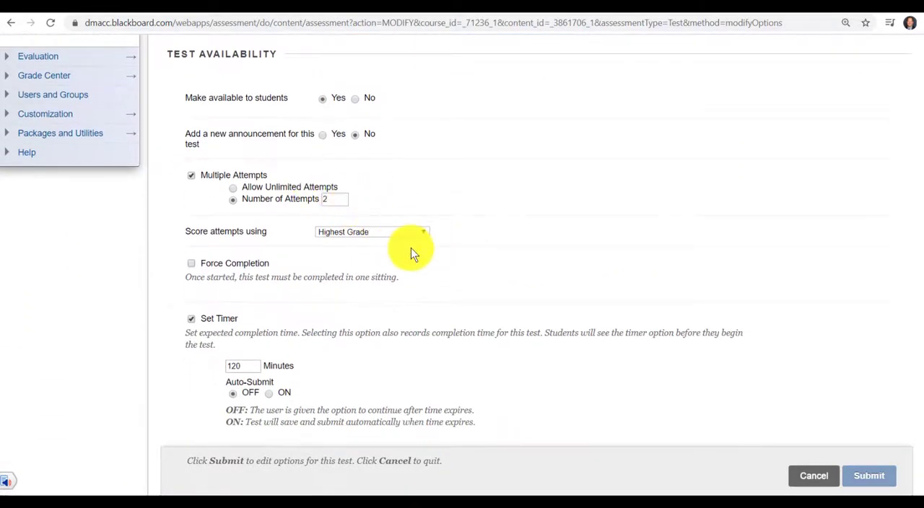
scroll(268, 282, "down", 2)
scroll(433, 310, "down", 4)
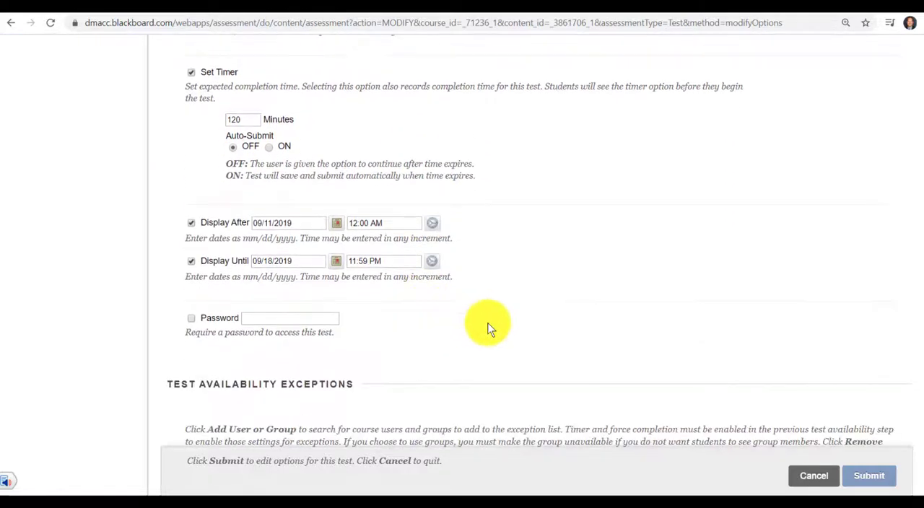
scroll(505, 318, "down", 5)
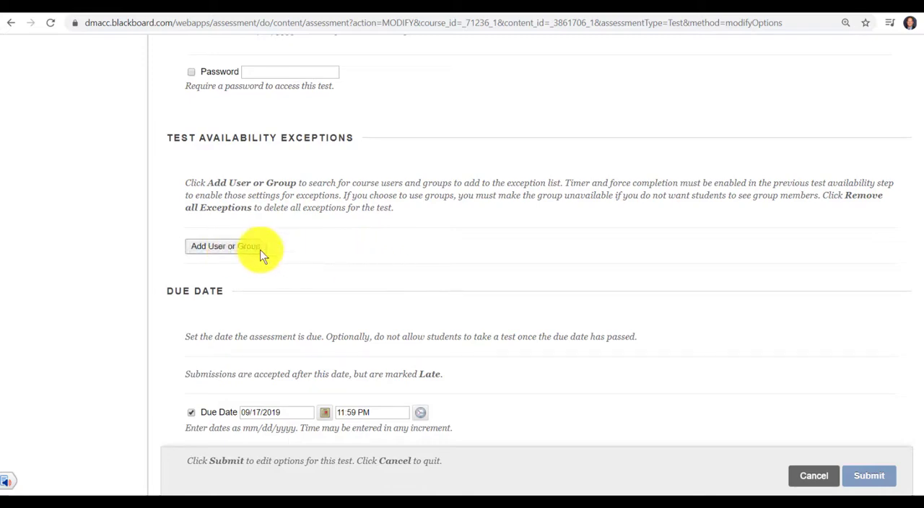
scroll(505, 300, "down", 2)
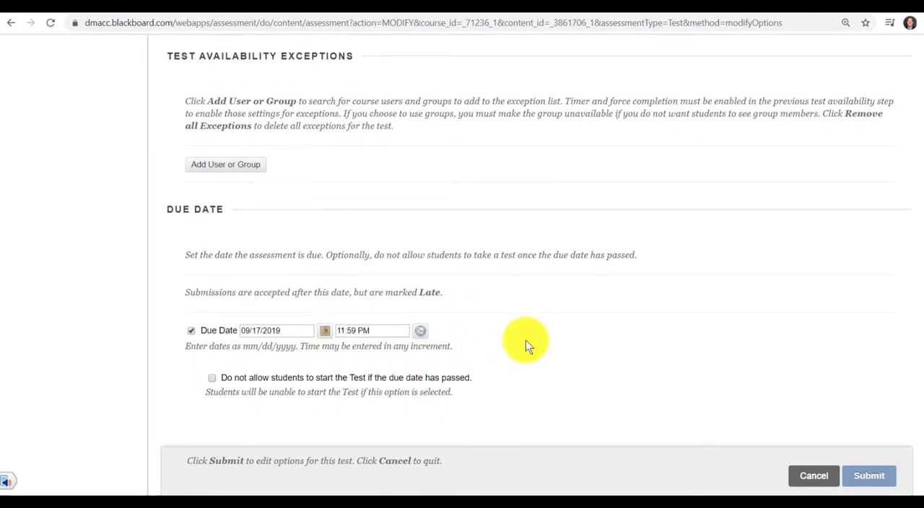
scroll(526, 340, "up", 10)
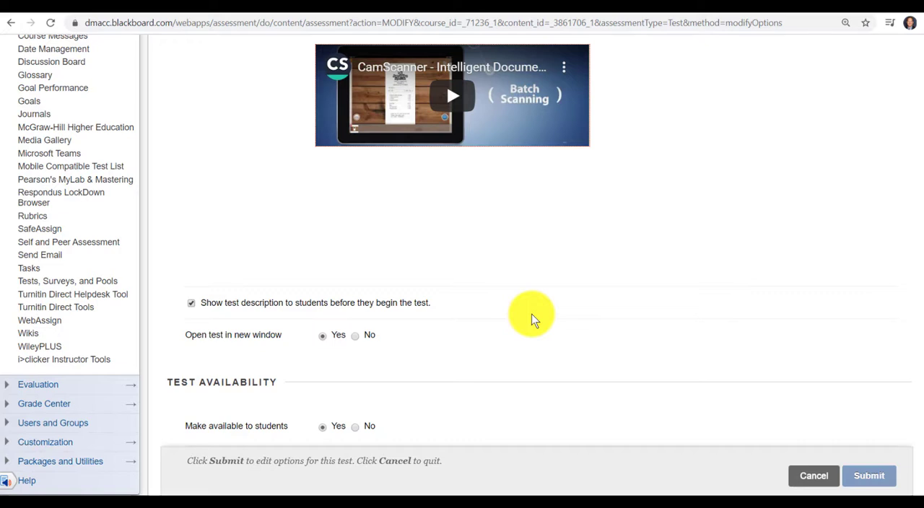
left_click(804, 469)
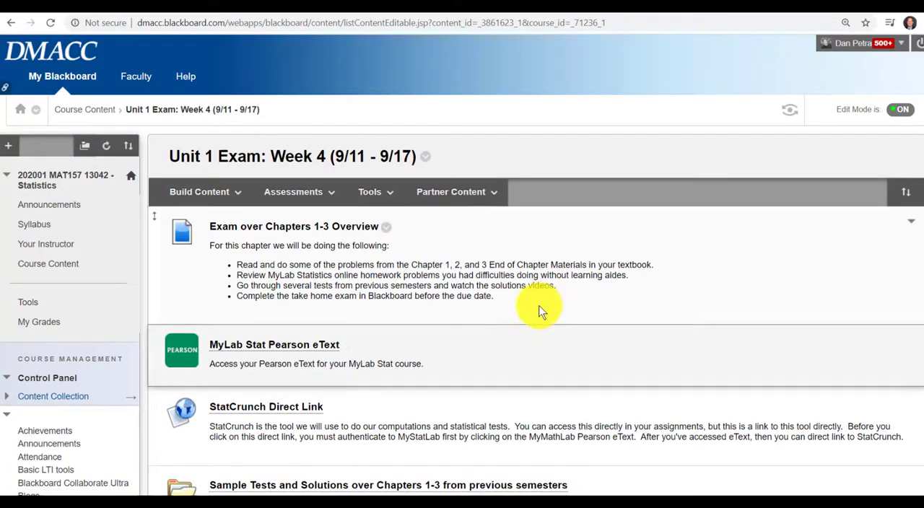
Step: Look through the Unit 1 Exam folder down to the "Sample Paper and Pencil Test for Blackboard" item at its end
scroll(551, 307, "down", 1)
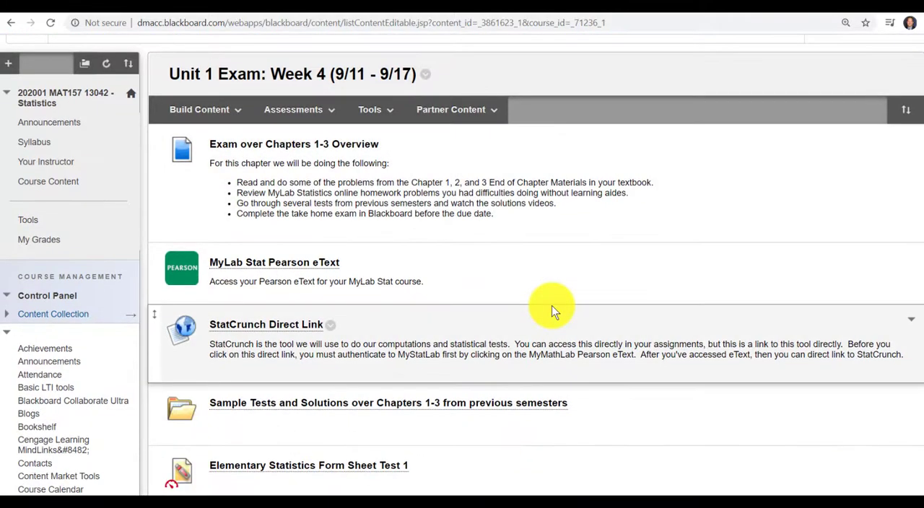
scroll(552, 306, "down", 1)
scroll(552, 308, "down", 8)
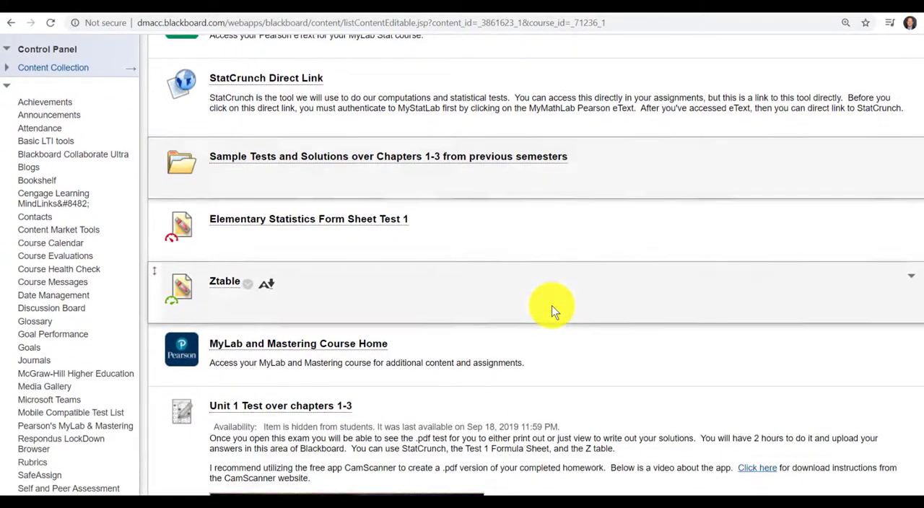
scroll(551, 309, "down", 8)
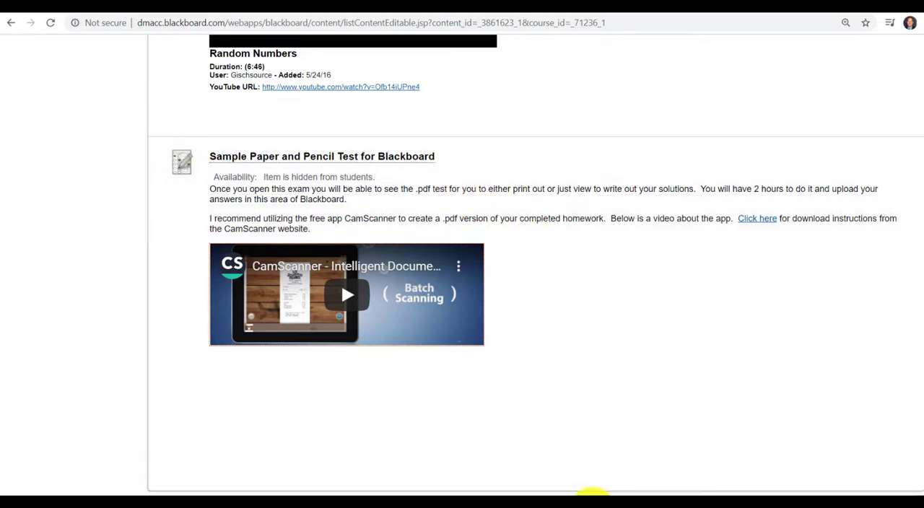
mouse_move(601, 490)
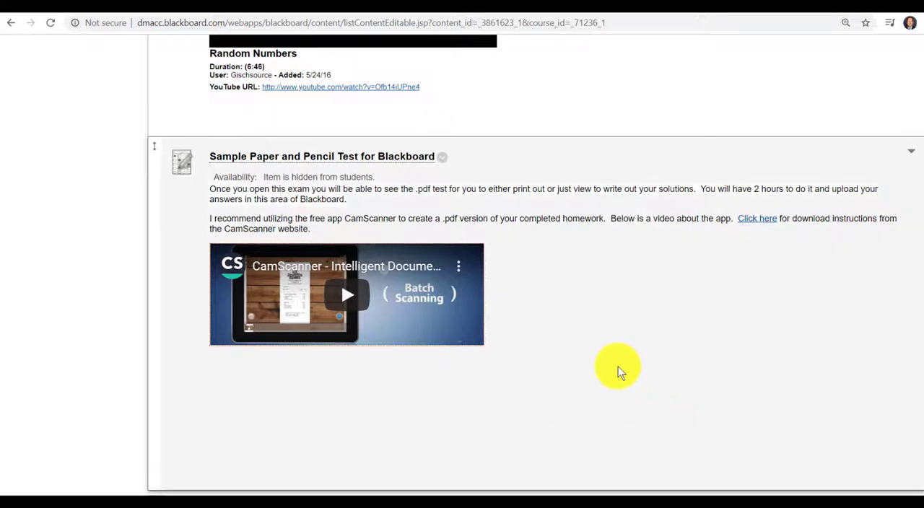